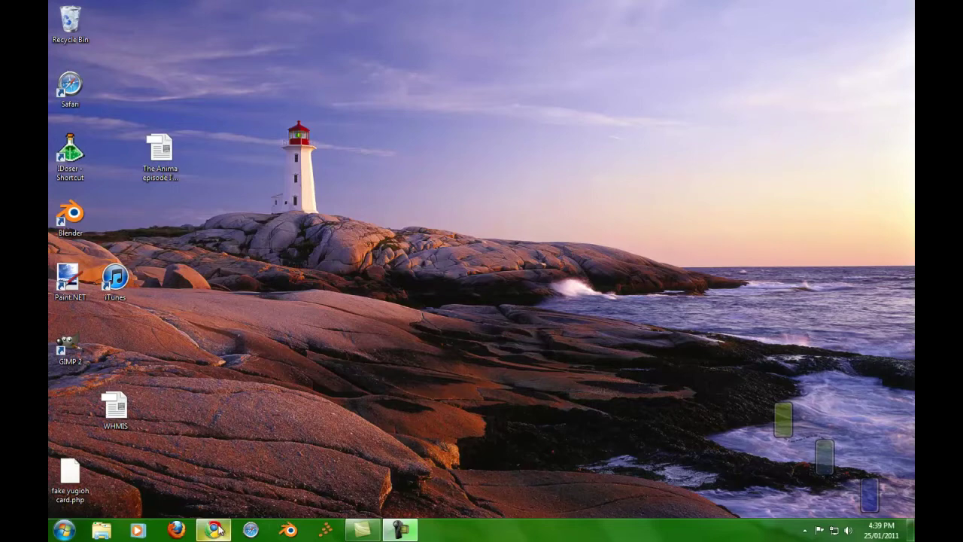
Step: Restore the Chrome window showing the YouTube channel page from the taskbar
mouse_move(214, 530)
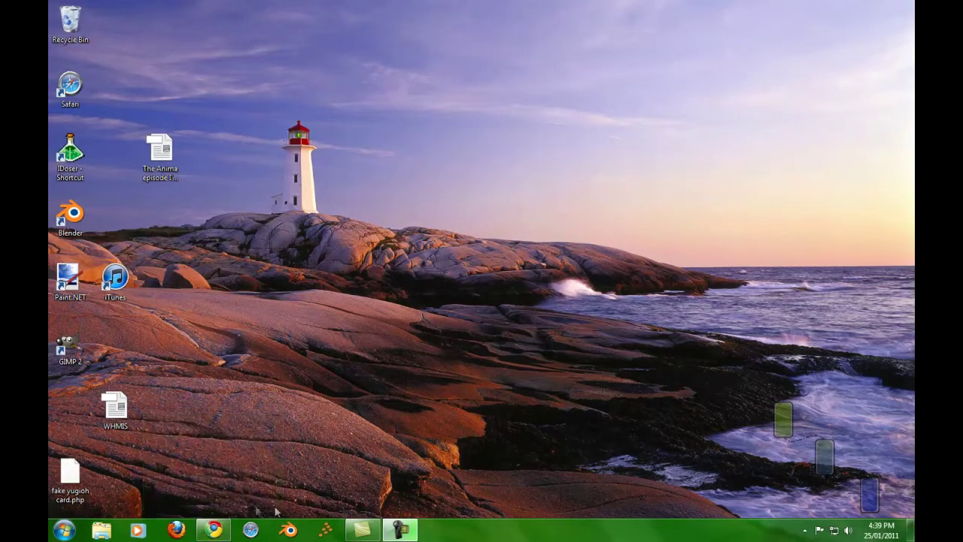
left_click(215, 533)
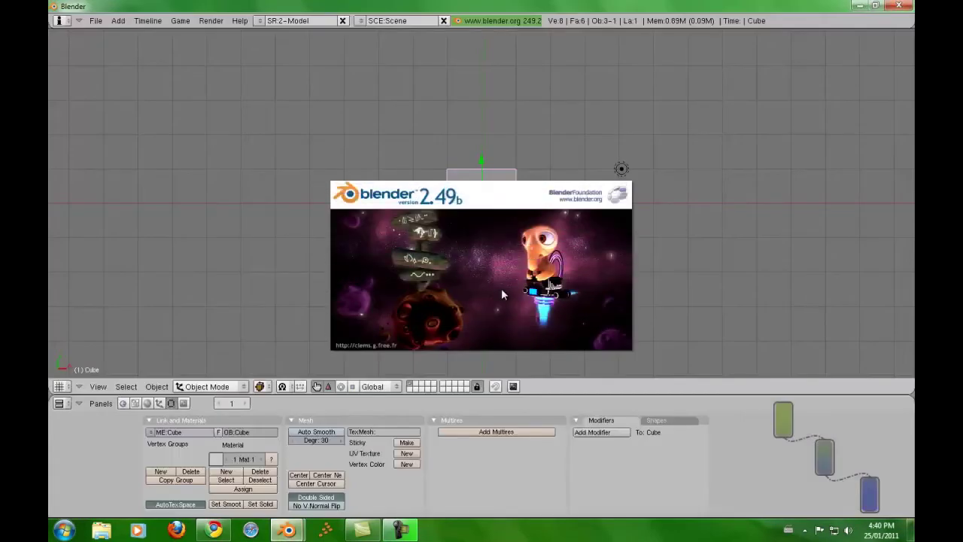
Step: Dismiss the Blender 2.49b splash screen and zoom in on the default cube
left_click(501, 288)
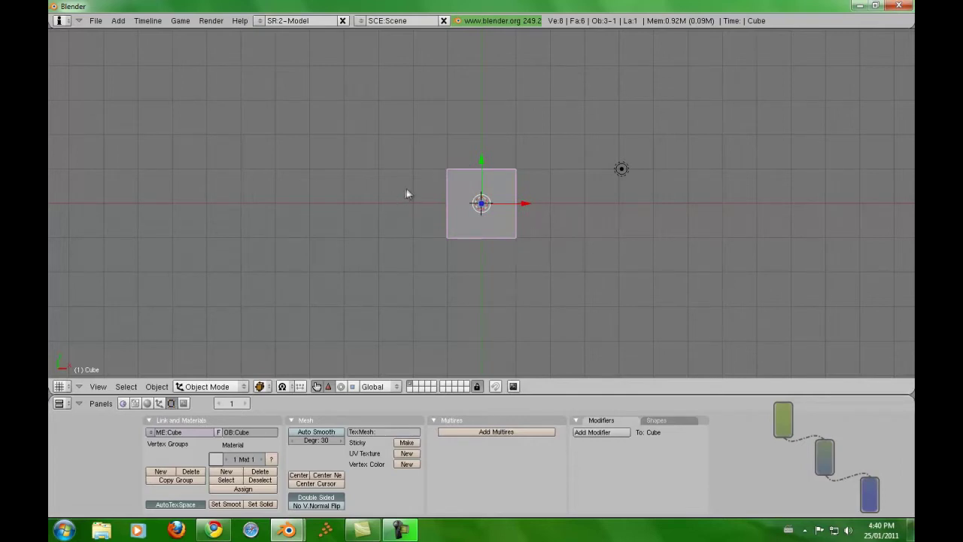
scroll(453, 210, "up", 4)
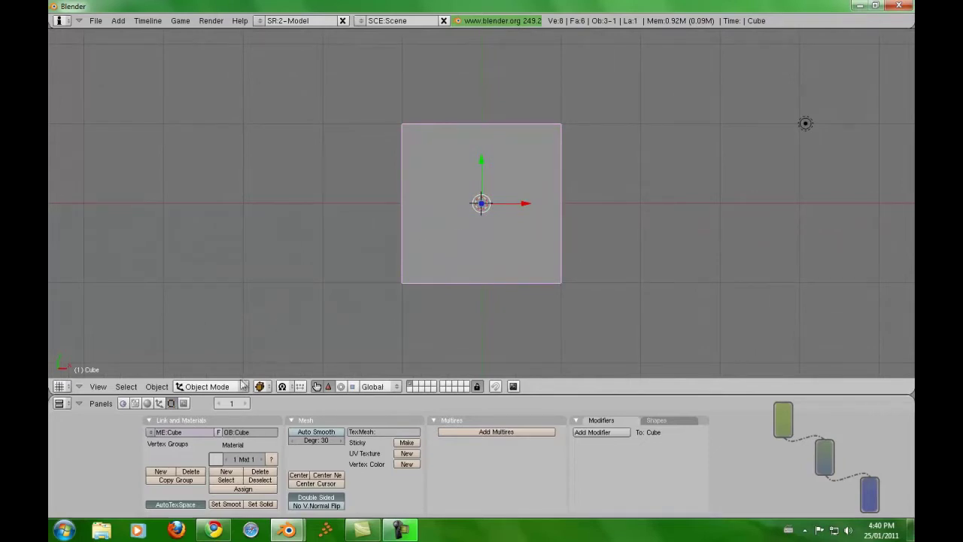
left_click(211, 386)
Step: Switch the default cube to Edit Mode and orbit around it to view its sides and bottom edge
left_click(218, 364)
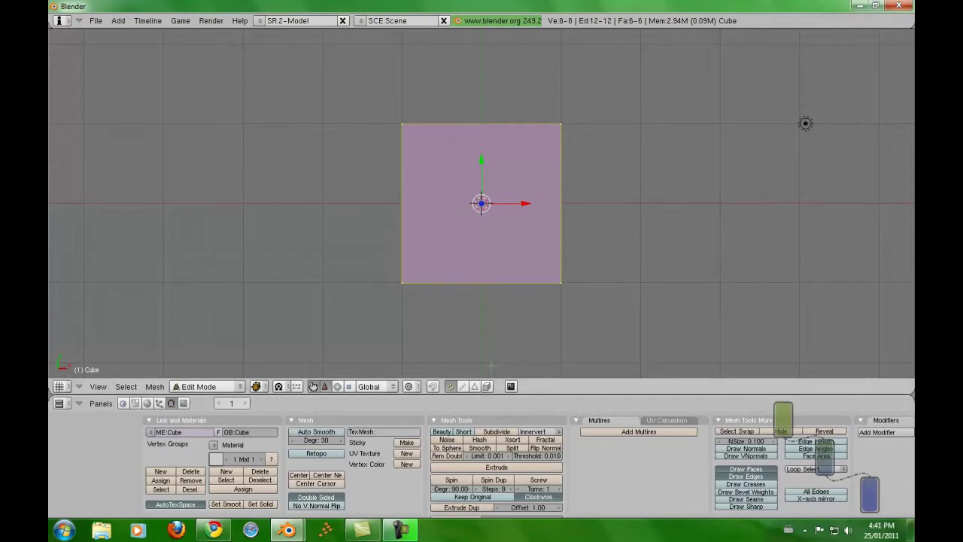
middle_click_drag(630, 241, 508, 316)
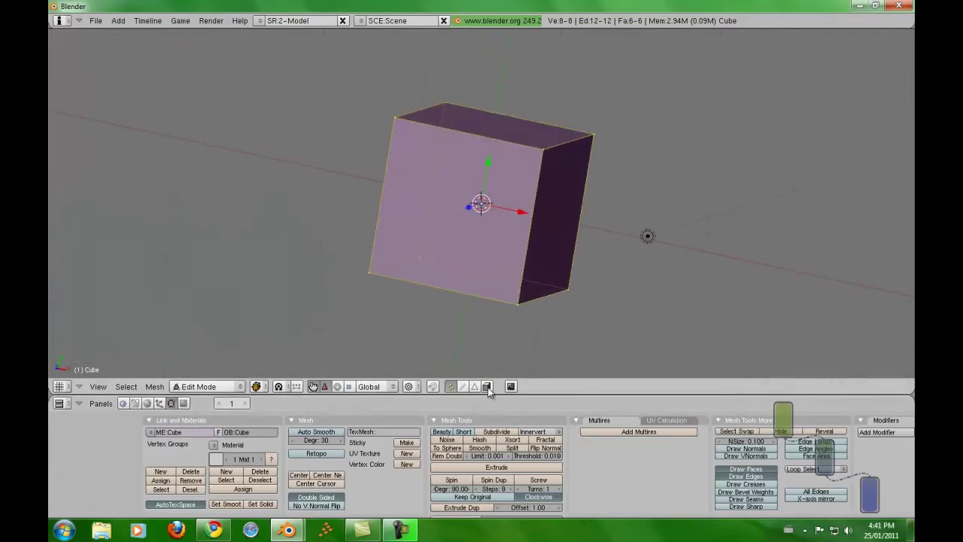
middle_click_drag(341, 169, 633, 120)
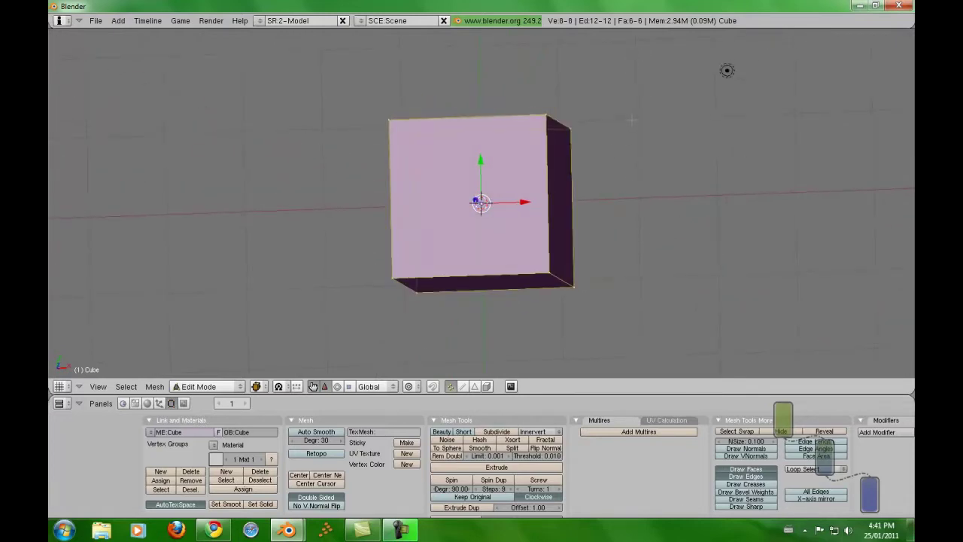
middle_click_drag(615, 303, 632, 307)
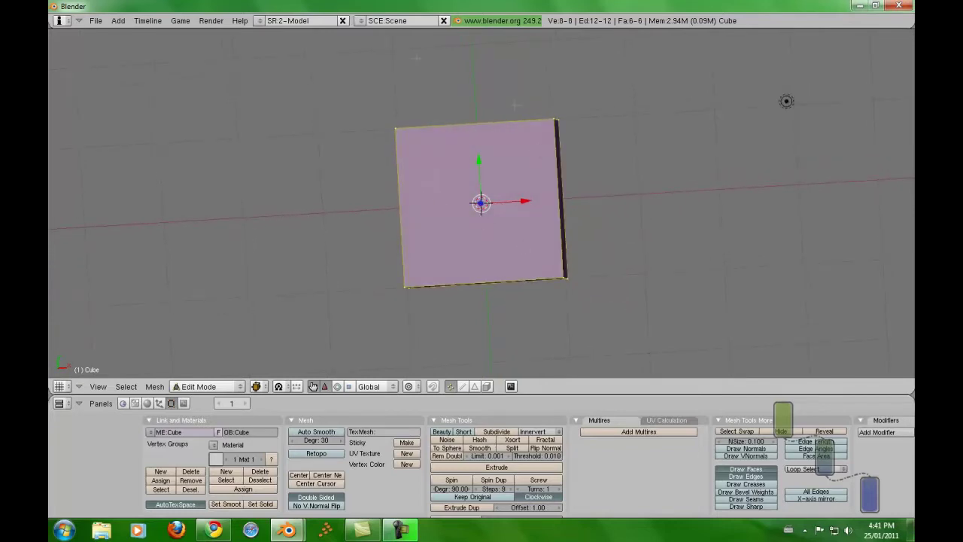
middle_click_drag(452, 211, 448, 215)
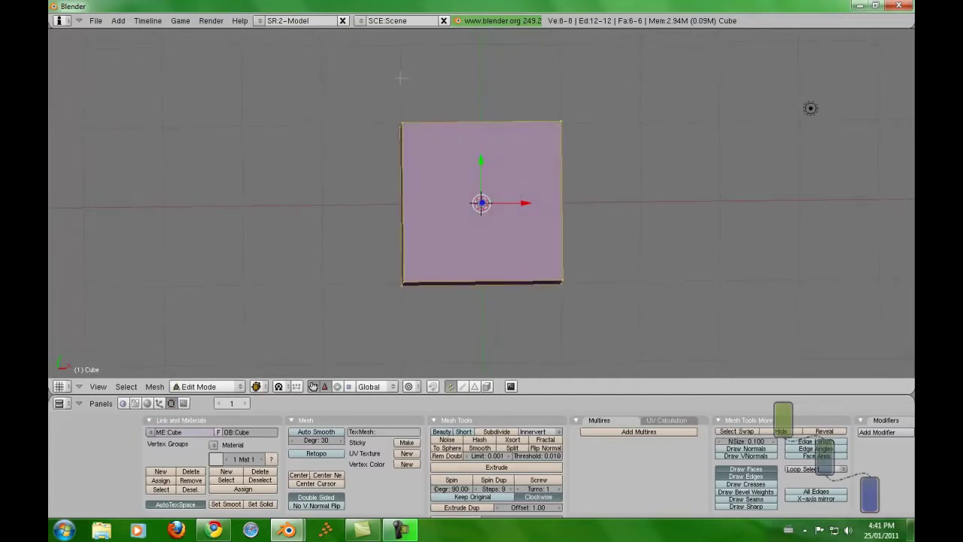
key("KP_1")
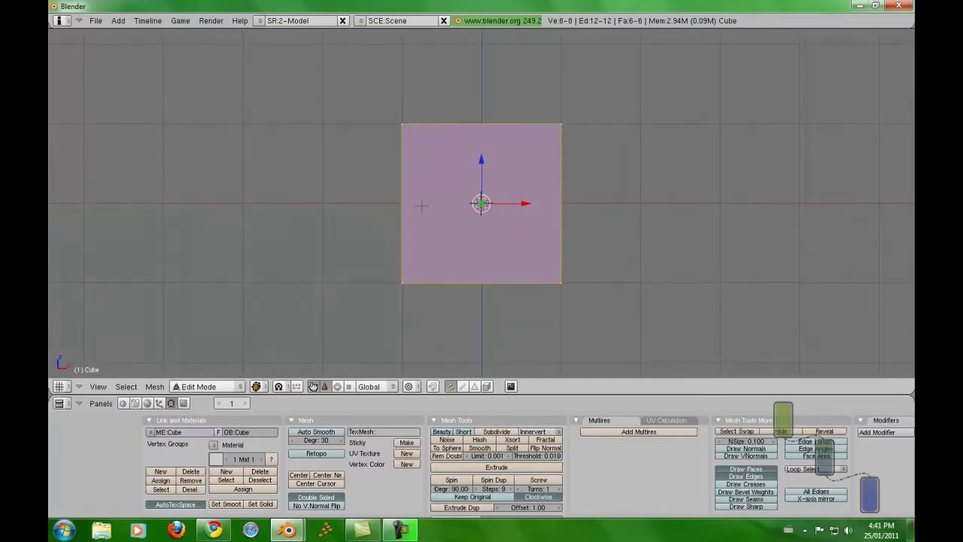
key("k")
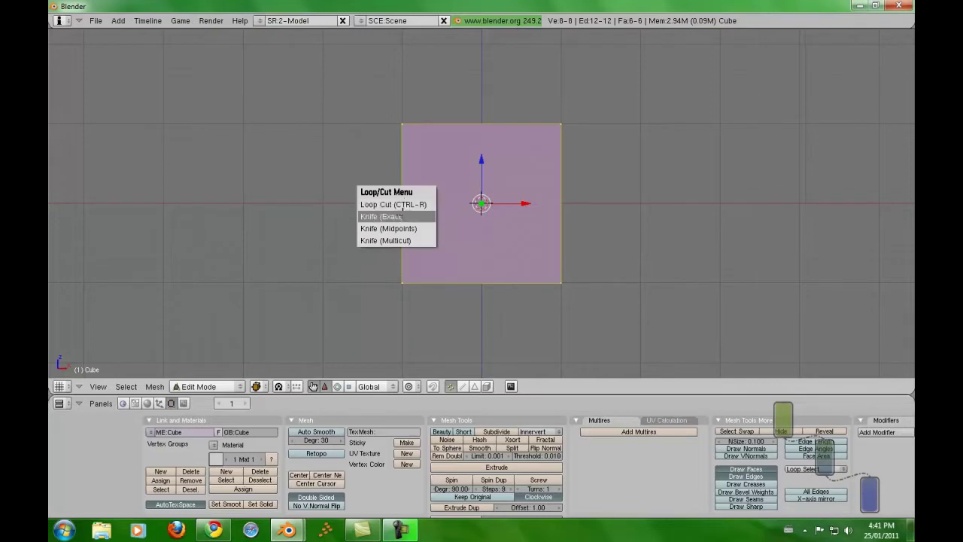
left_click(399, 216)
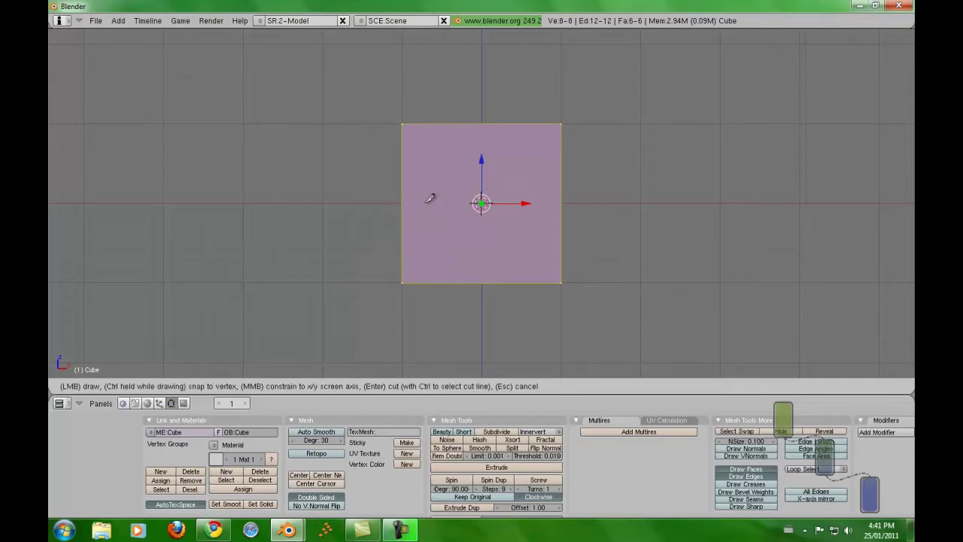
left_click_drag(419, 198, 547, 198)
key("Escape")
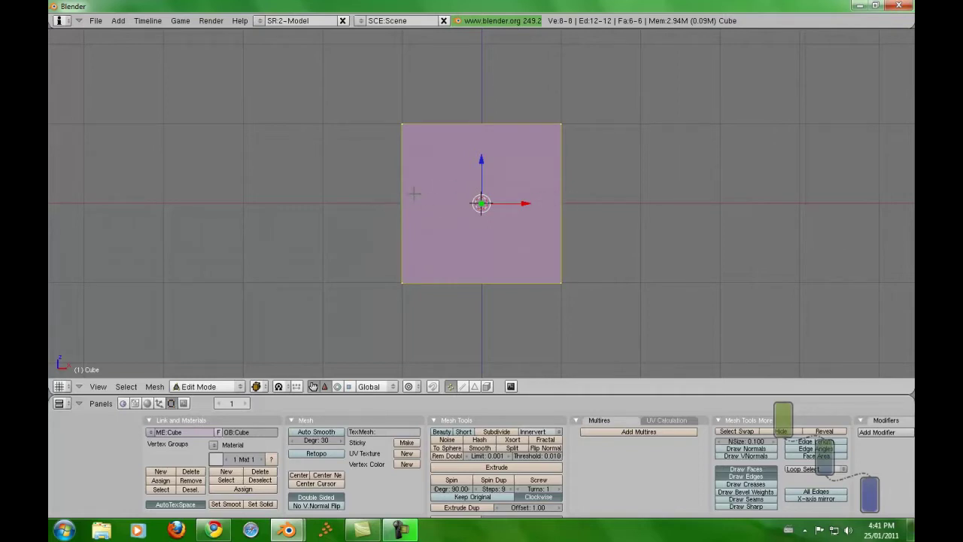
key("k")
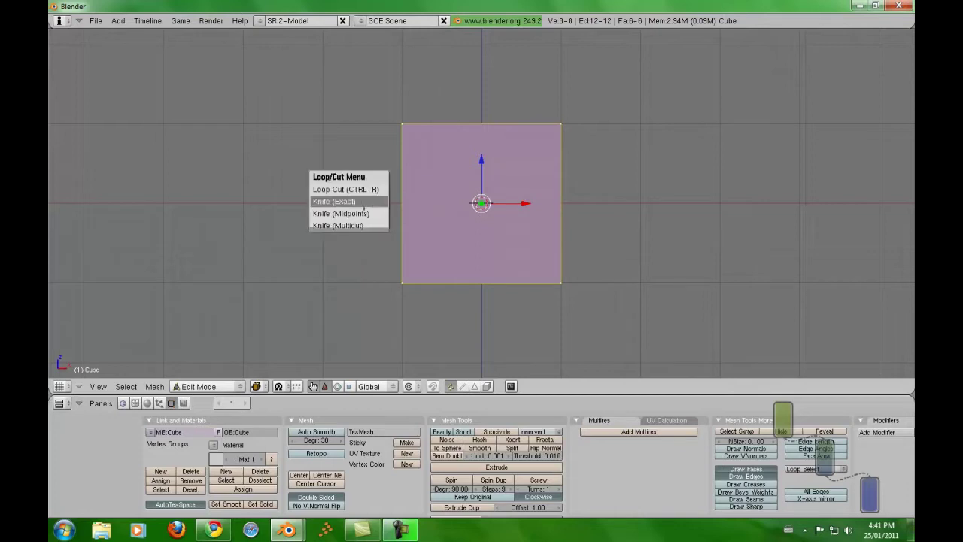
Step: Knife-cut a horizontal line across the cube's middle, then start a Loop Cut
left_click(388, 200)
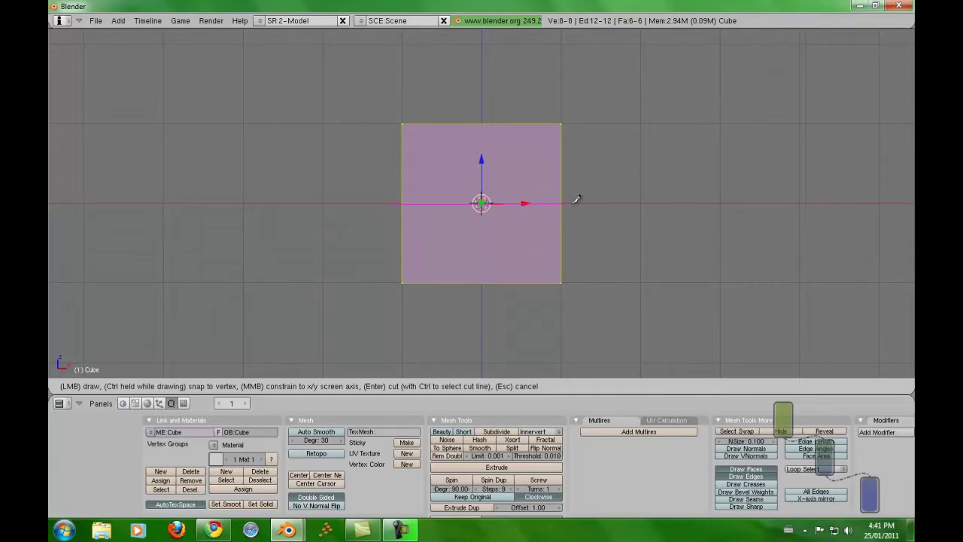
left_click_drag(575, 198, 512, 144)
key("Return")
middle_click_drag(628, 198, 607, 205)
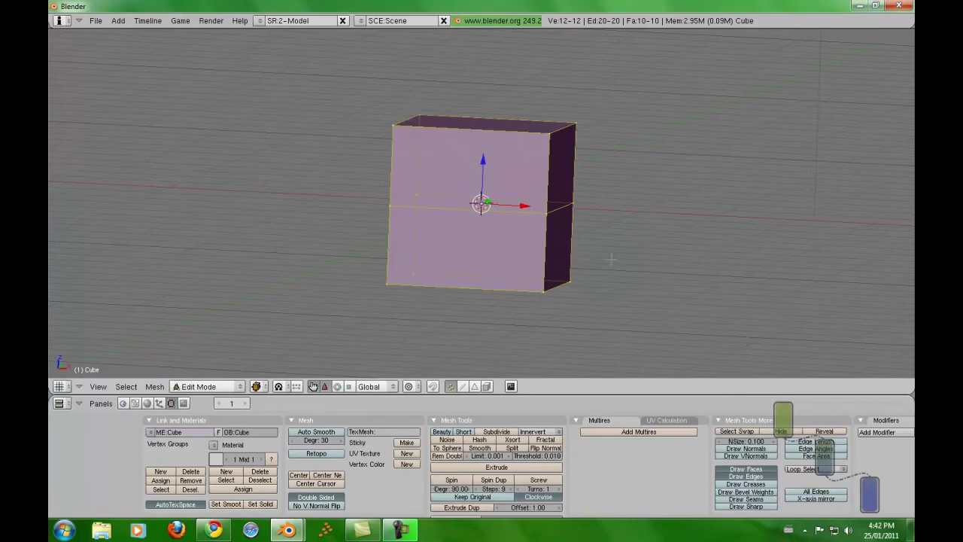
key("k")
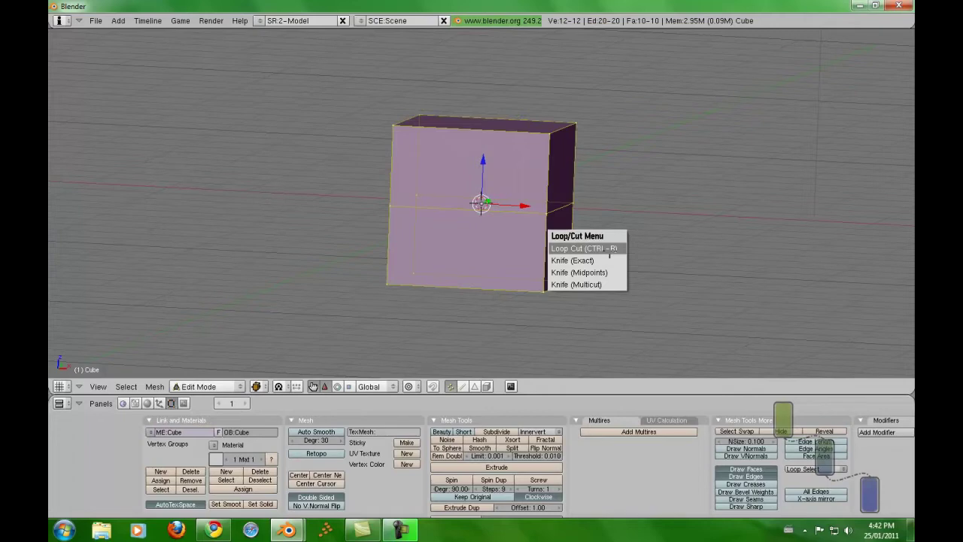
left_click(609, 250)
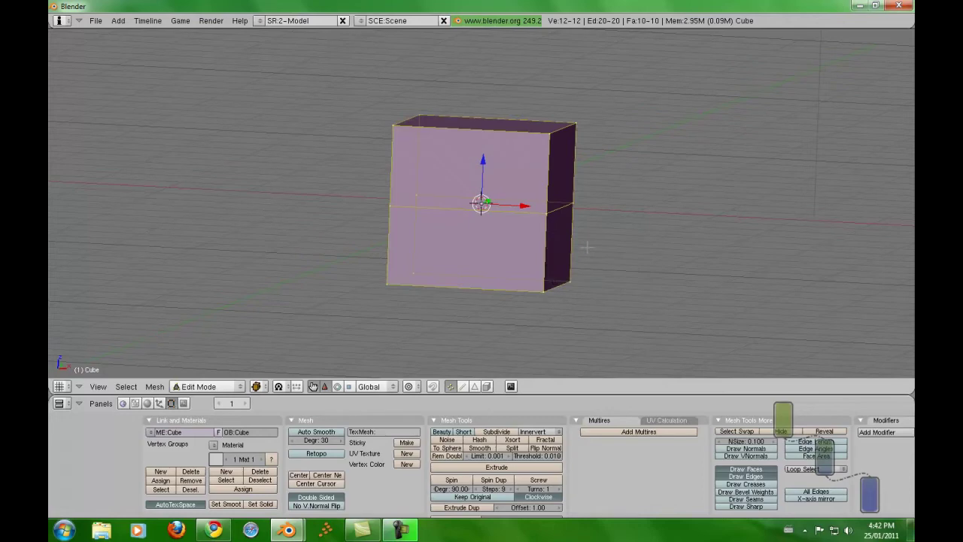
Step: Replace the cut with a horizontal 2-cut Knife (Multicut) slice drawn in front view
key("Escape")
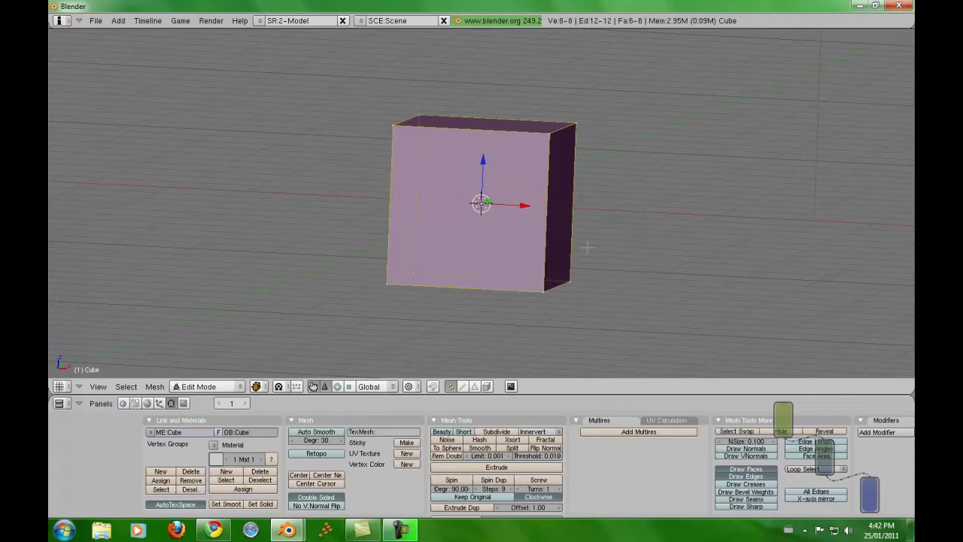
key("KP_1")
key("k")
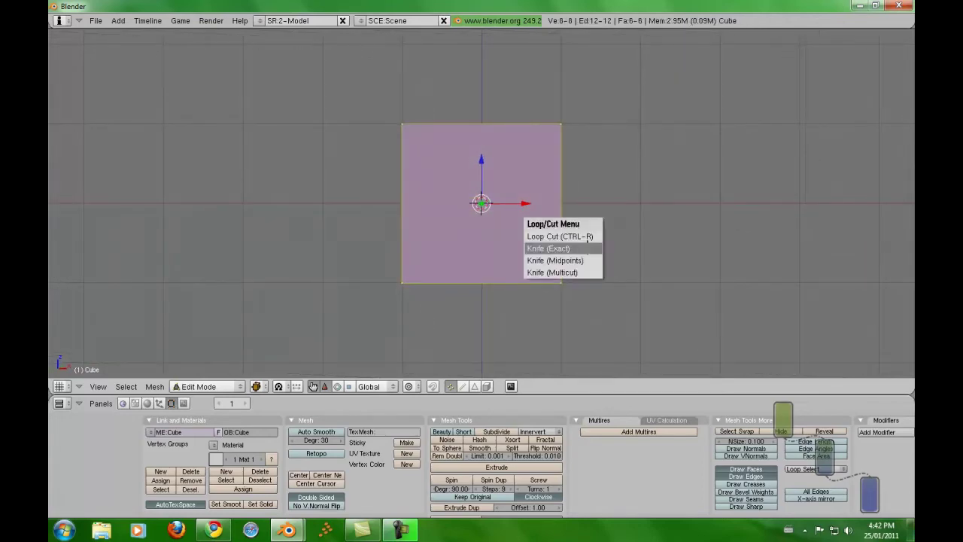
left_click(555, 272)
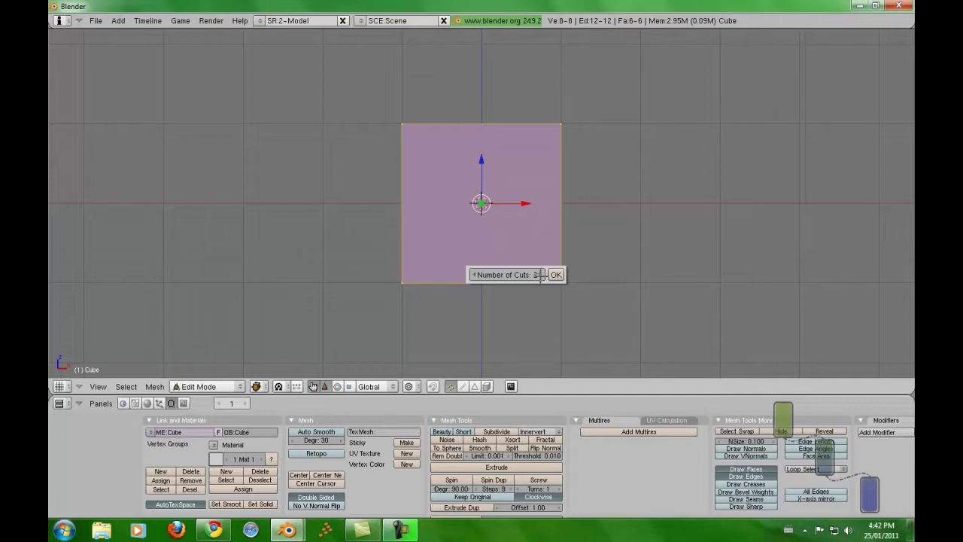
left_click(556, 275)
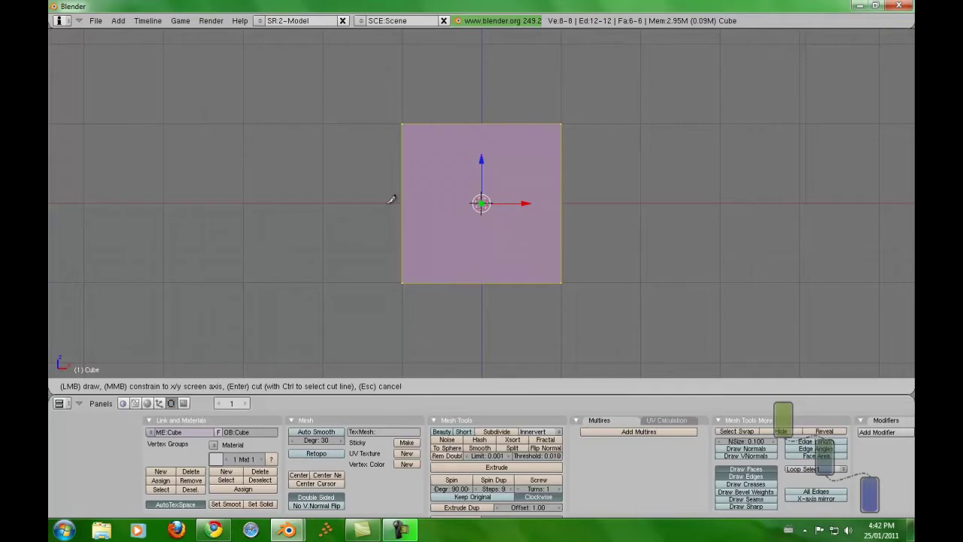
left_click_drag(392, 199, 578, 198)
middle_click(578, 199)
key("Return")
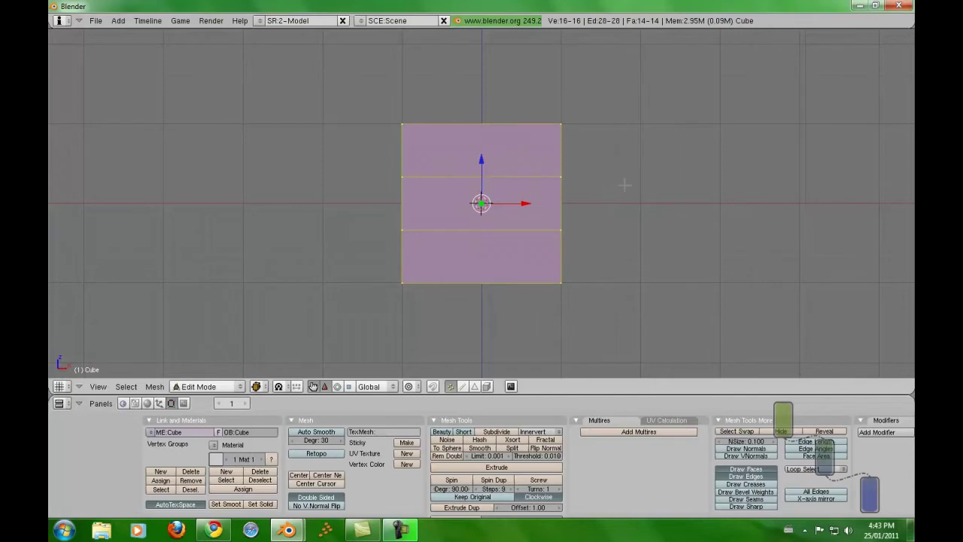
middle_click_drag(624, 186, 571, 188)
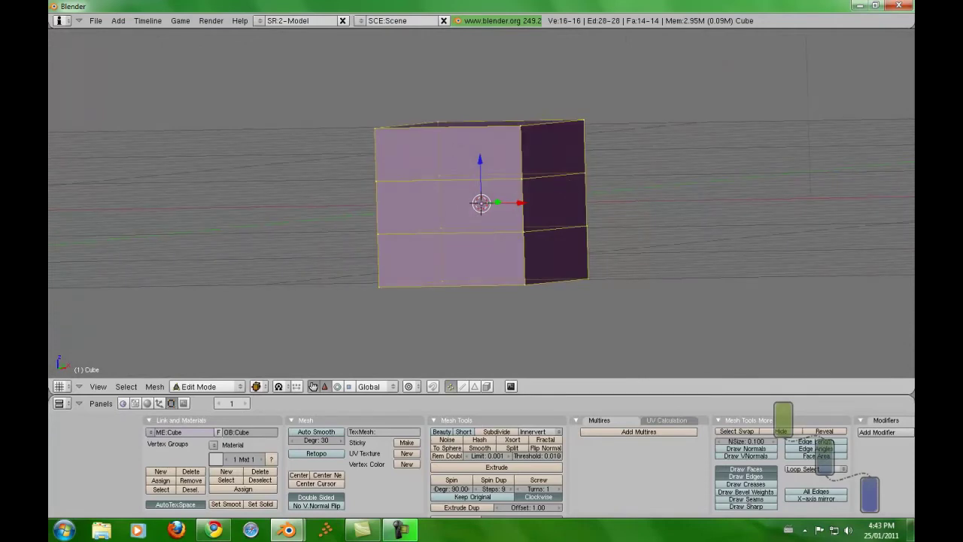
middle_click_drag(680, 208, 742, 210)
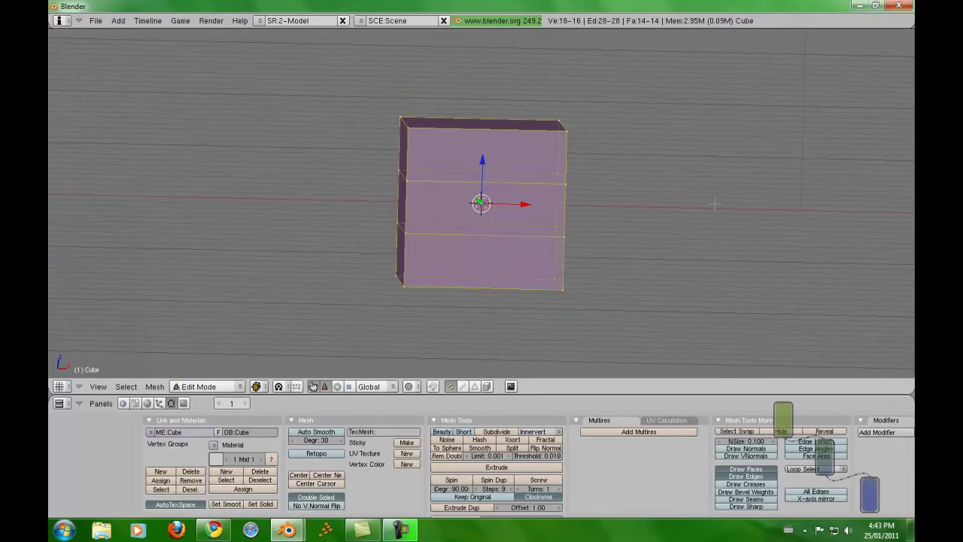
key("ctrl+z")
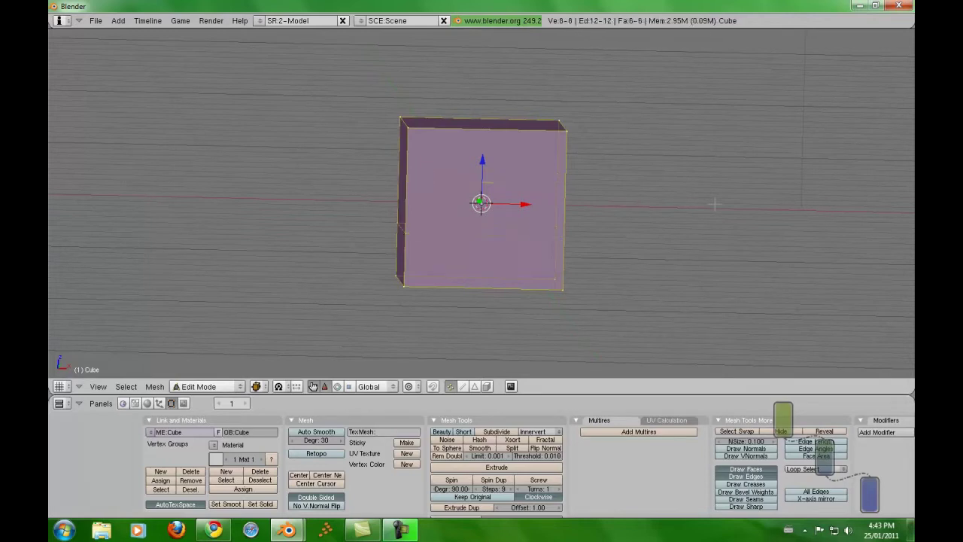
key("k")
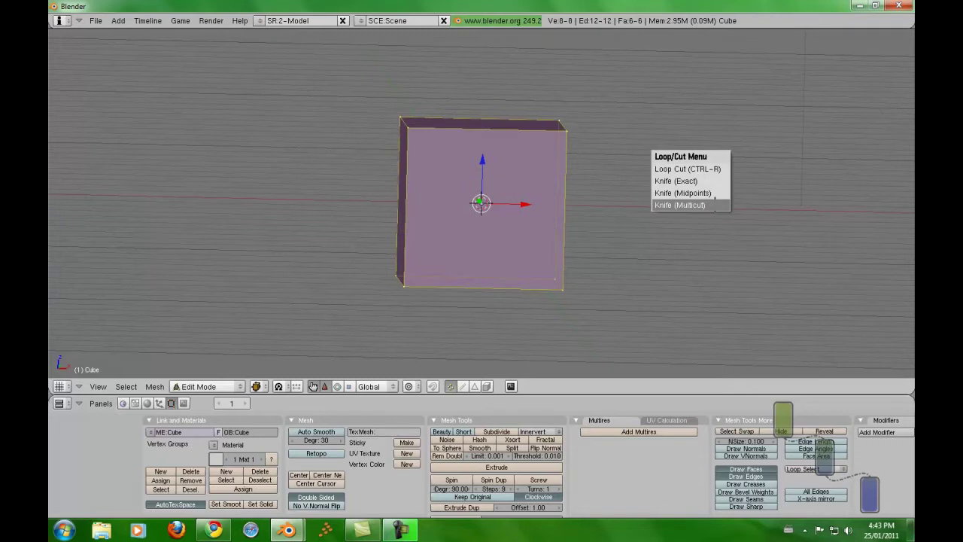
left_click(677, 182)
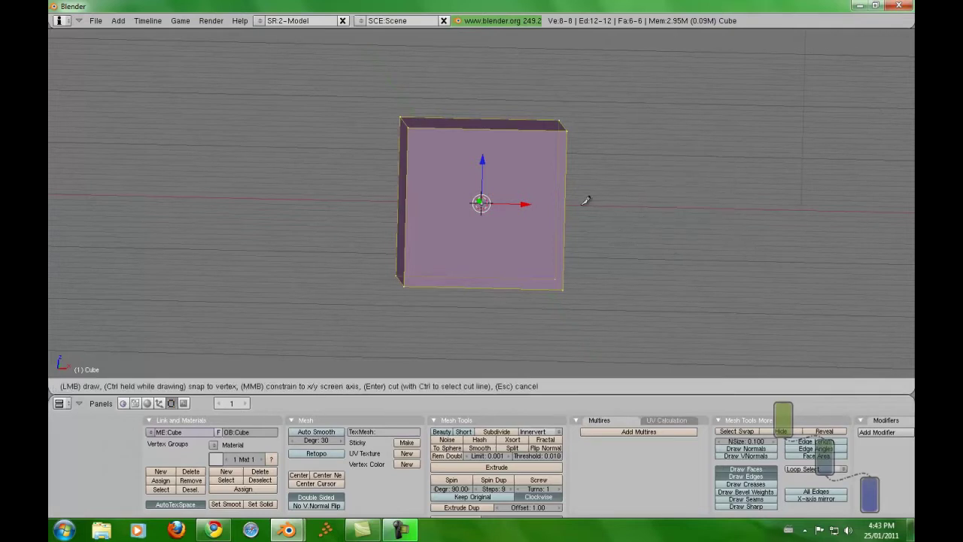
key("Escape")
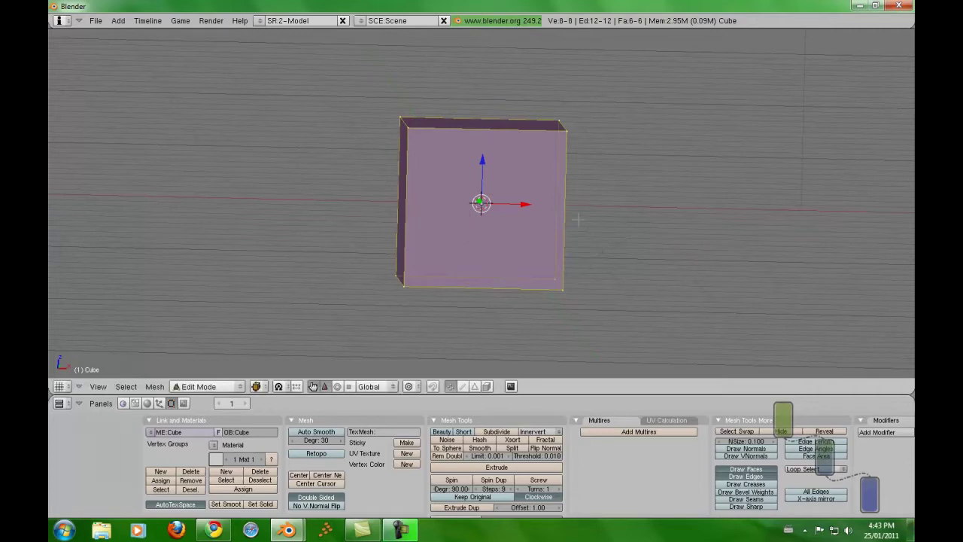
key("KP_1")
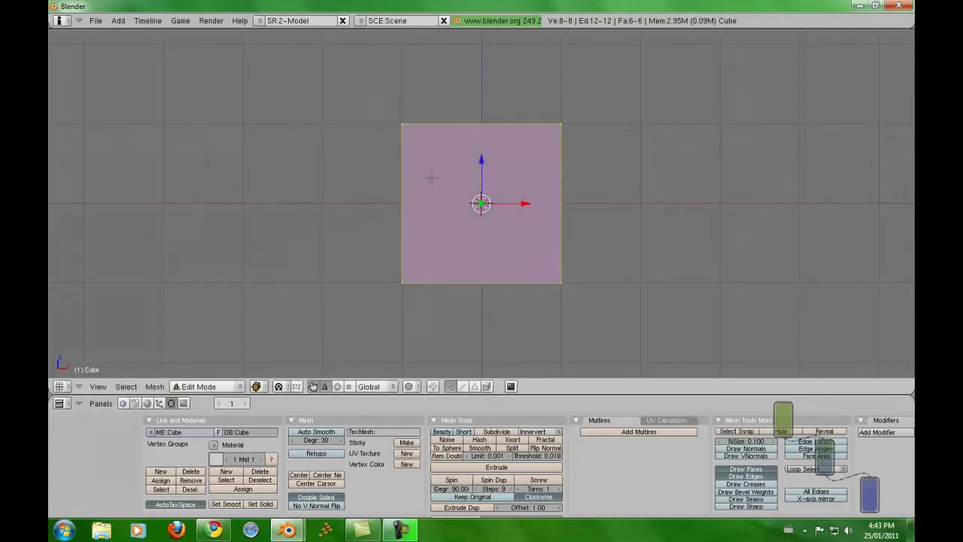
key("k")
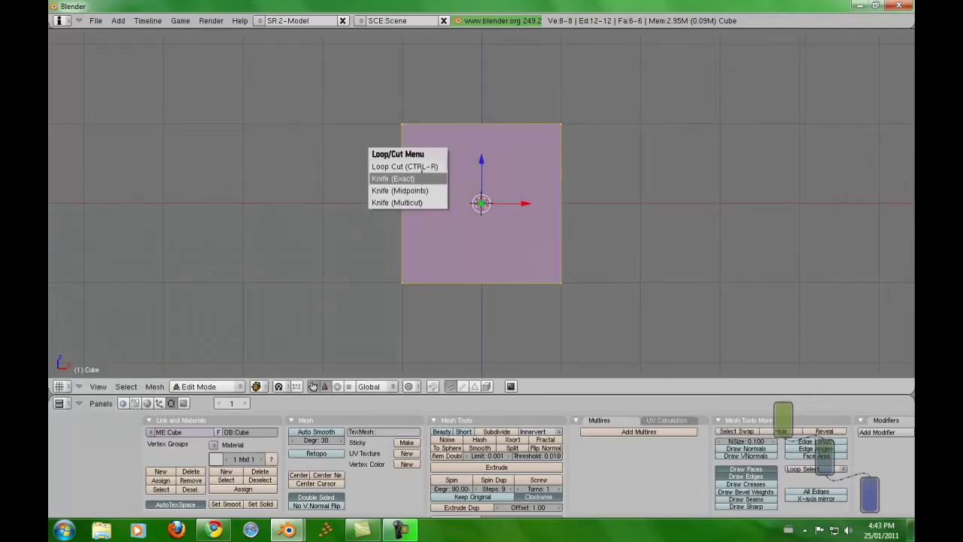
left_click(428, 176)
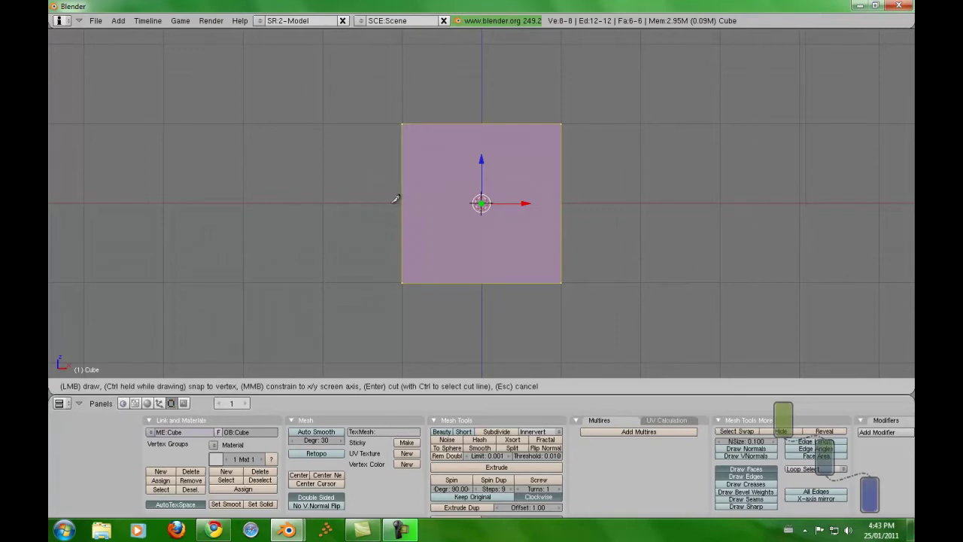
mouse_move(405, 200)
left_mouse_down()
mouse_move(580, 200)
mouse_move(458, 105)
mouse_move(455, 113)
left_mouse_up()
left_click(407, 256)
left_click(538, 308)
left_click(376, 147)
key("Return")
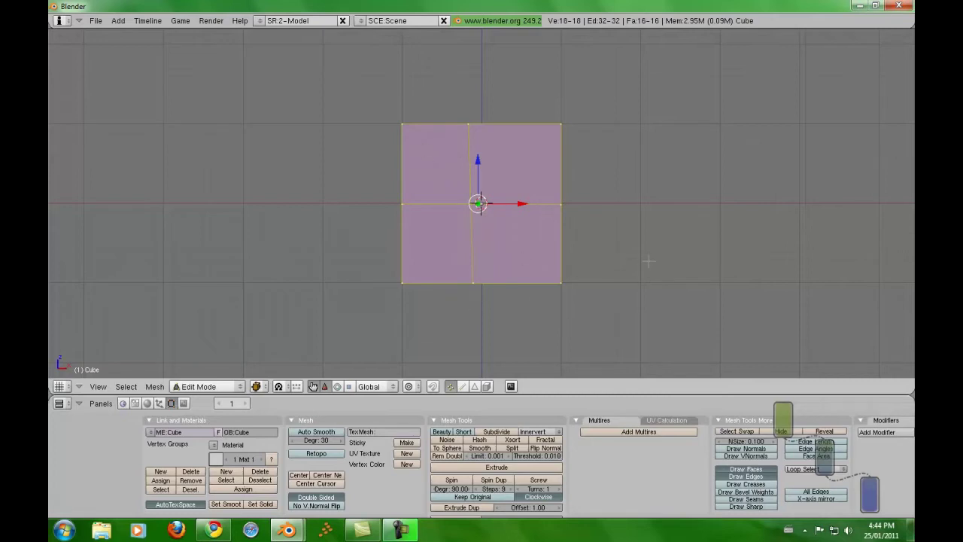
key("ctrl+z")
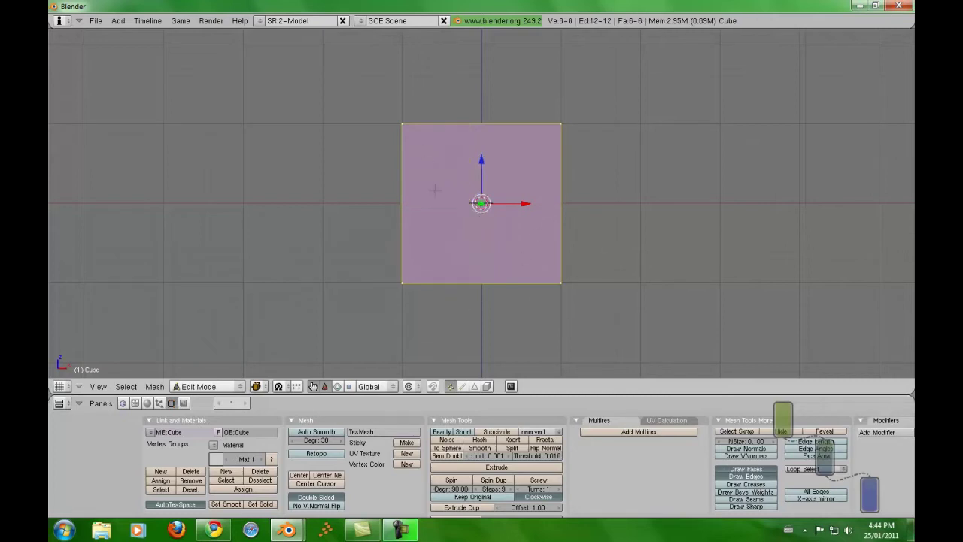
Step: Try a horizontal Knife (Midpoints) cut across the cube, then undo it
key("k")
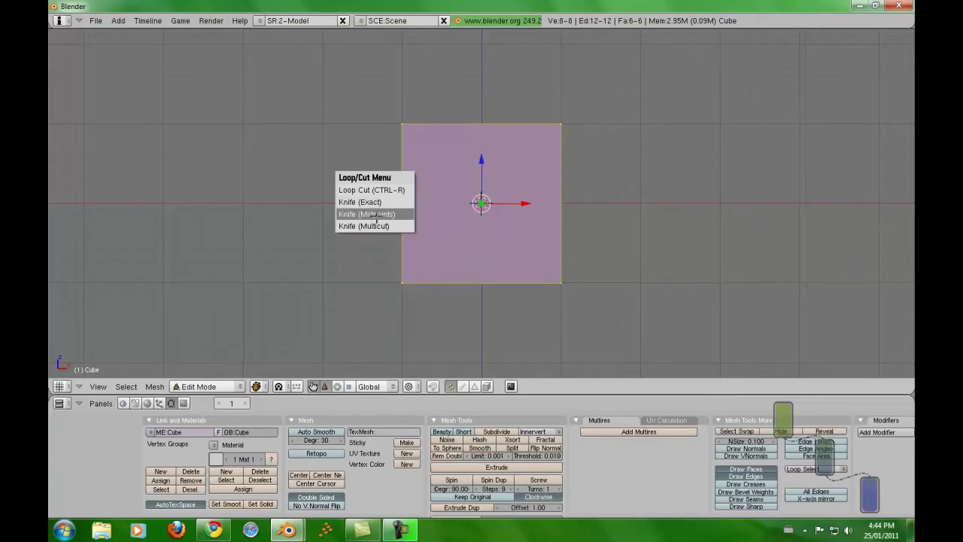
left_click(380, 202)
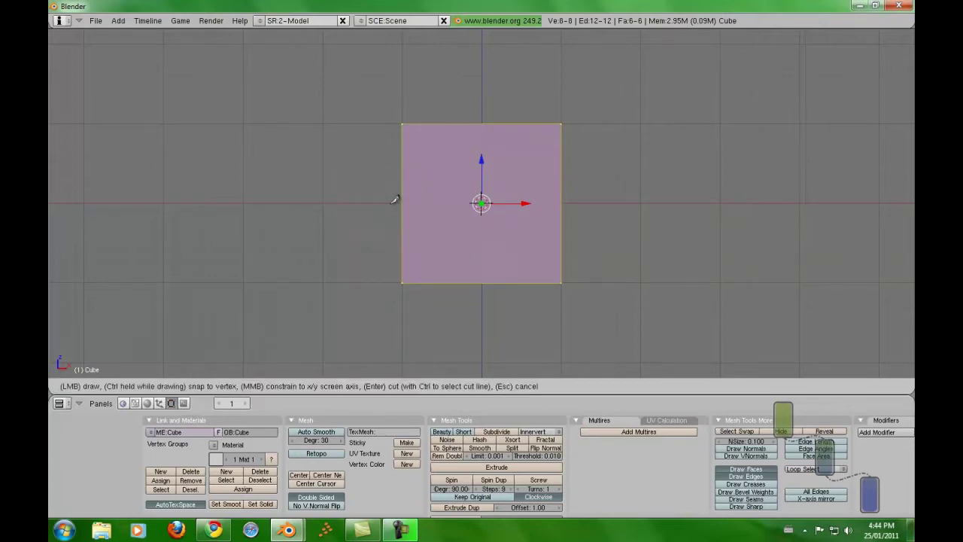
mouse_move(395, 199)
left_mouse_down()
mouse_move(489, 192)
mouse_move(575, 201)
mouse_move(552, 194)
mouse_move(476, 117)
mouse_move(399, 201)
mouse_move(414, 245)
mouse_move(494, 284)
mouse_move(480, 283)
mouse_move(576, 221)
mouse_move(577, 197)
left_mouse_up()
key("Return")
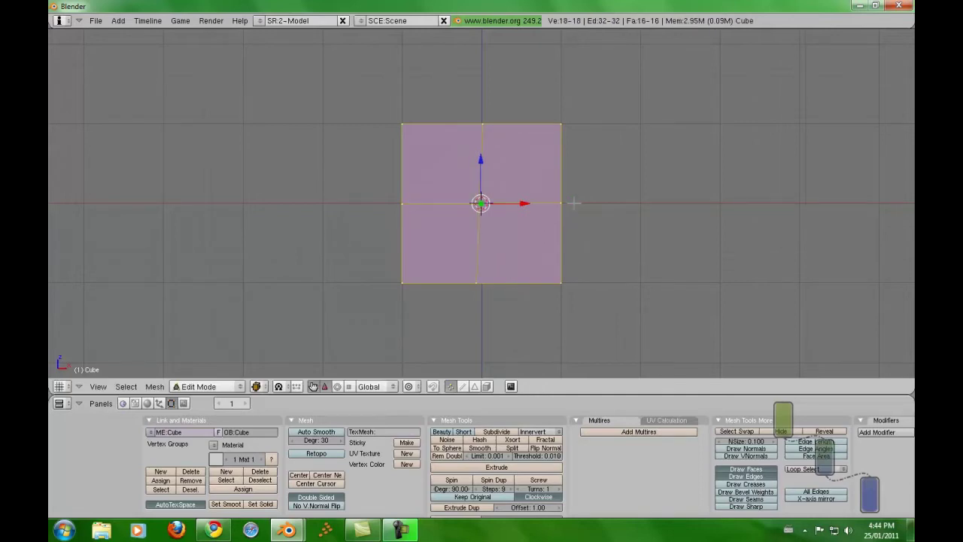
key("ctrl+z")
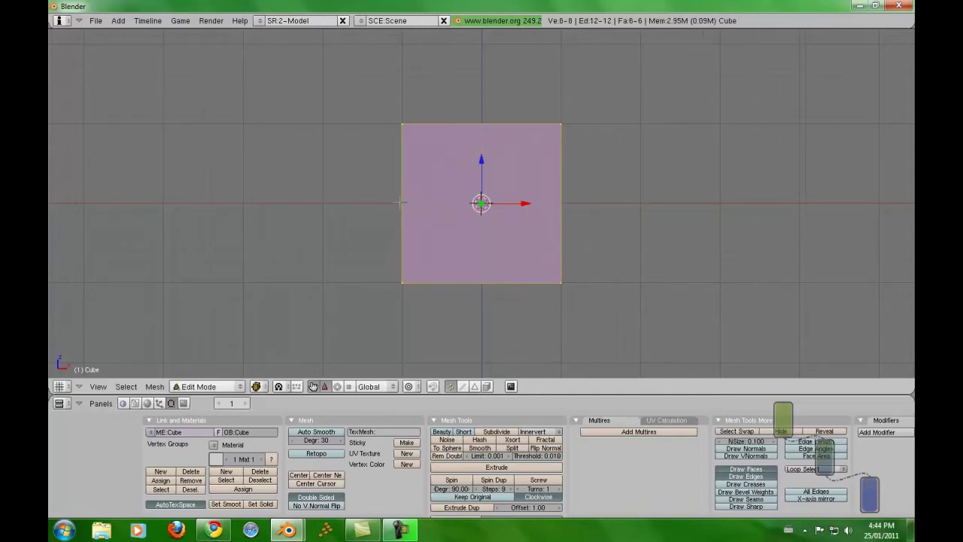
Step: Make a diamond-shaped Knife (Exact) cut through the top, left and bottom edges, then undo it
key("k")
left_click(401, 202)
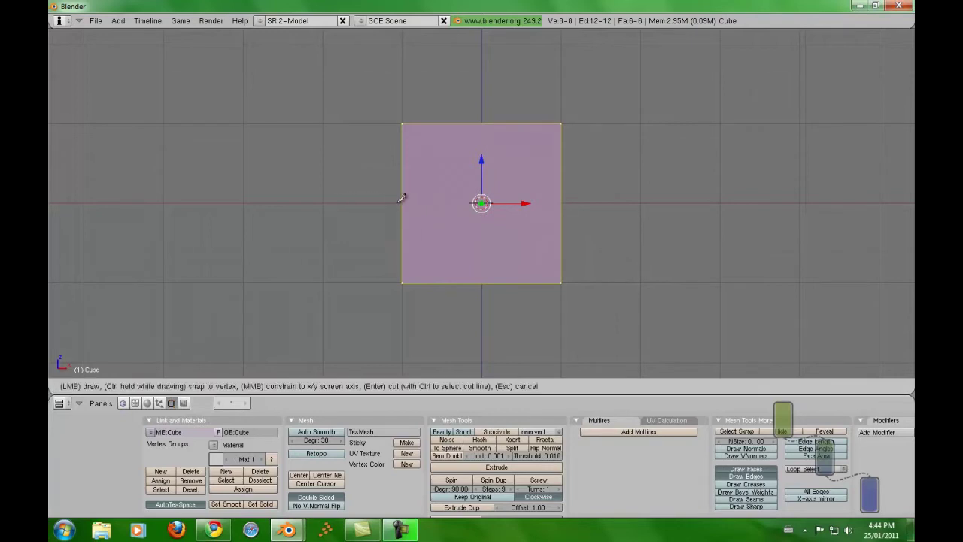
left_click_drag(401, 198, 567, 198)
left_click(483, 124)
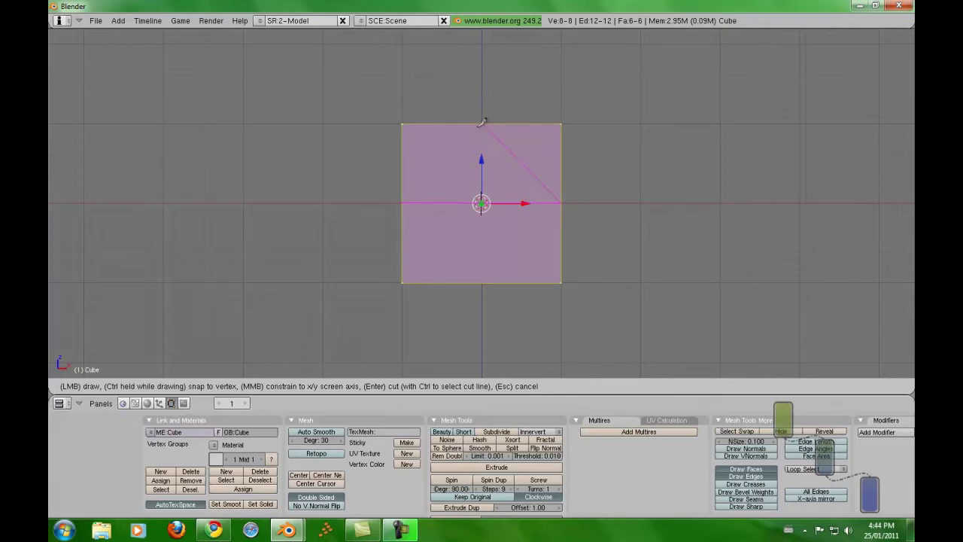
left_click(405, 200)
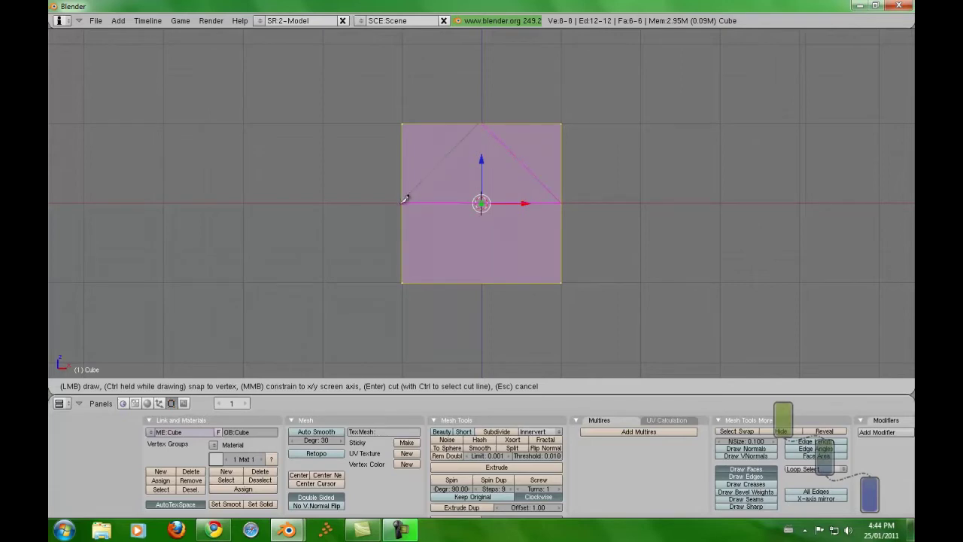
left_click(485, 281)
key("Return")
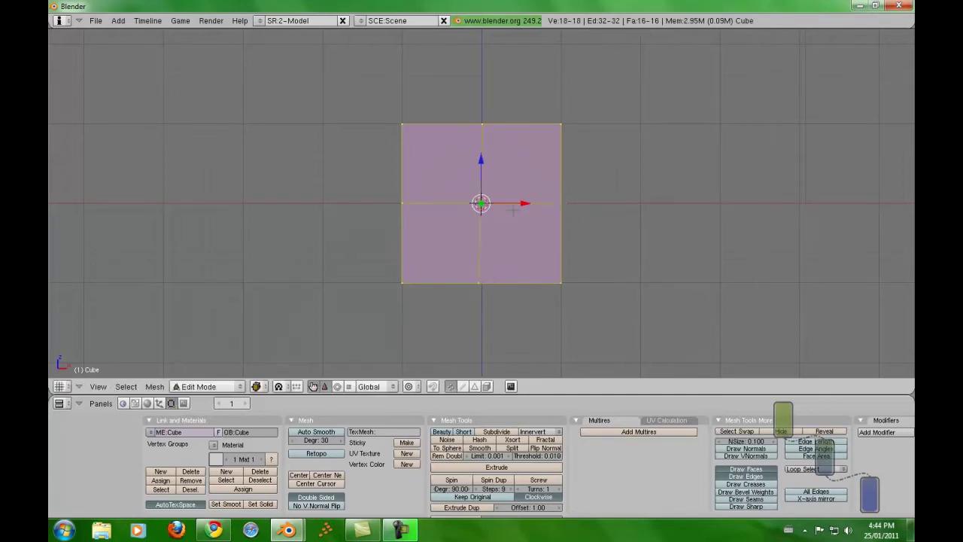
key("ctrl+z")
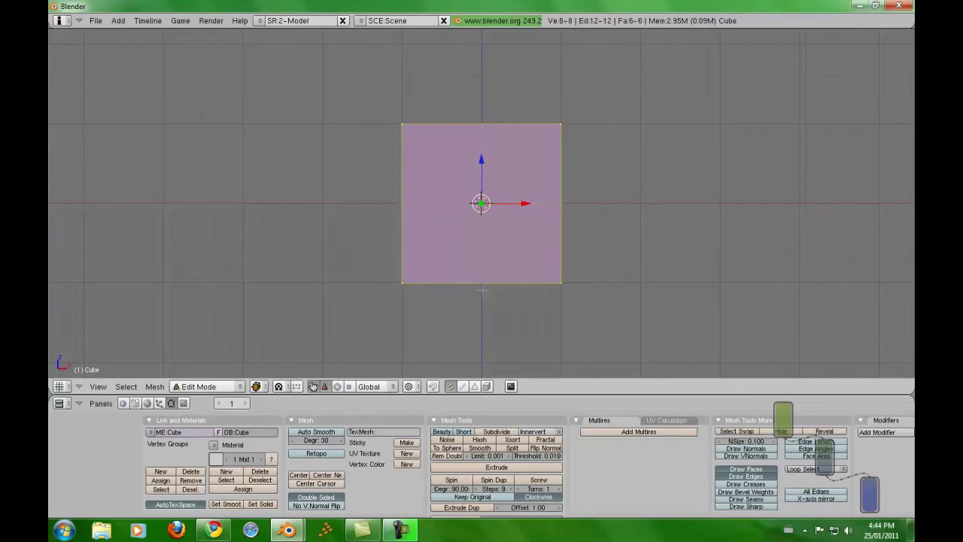
Step: Try a Knife (Exact) cut along the red axis, undo it, and bring back the Loop/Cut Menu
key("k")
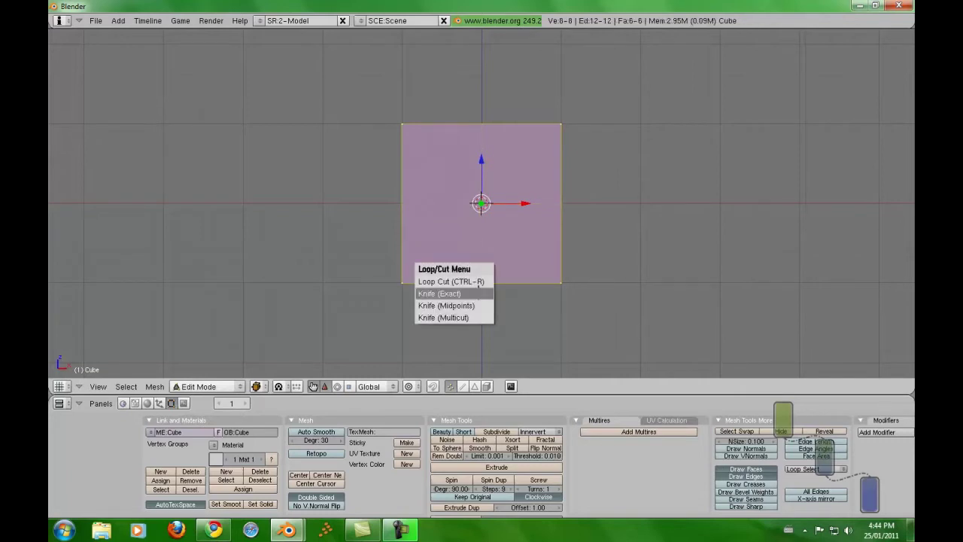
left_click(463, 303)
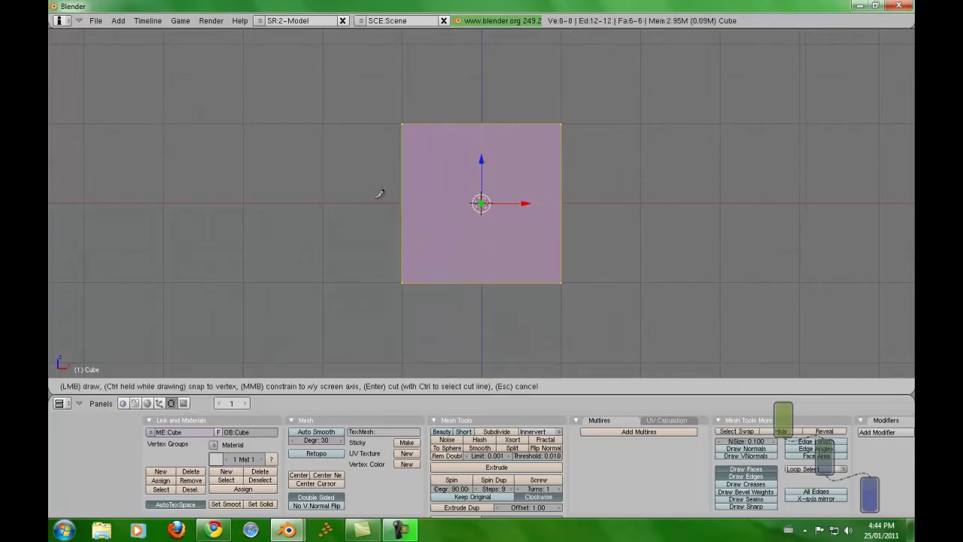
mouse_move(388, 202)
left_mouse_down()
mouse_move(568, 203)
mouse_move(483, 119)
mouse_move(399, 211)
mouse_move(490, 294)
mouse_move(480, 285)
mouse_move(507, 274)
mouse_move(569, 201)
left_mouse_up()
key("Return")
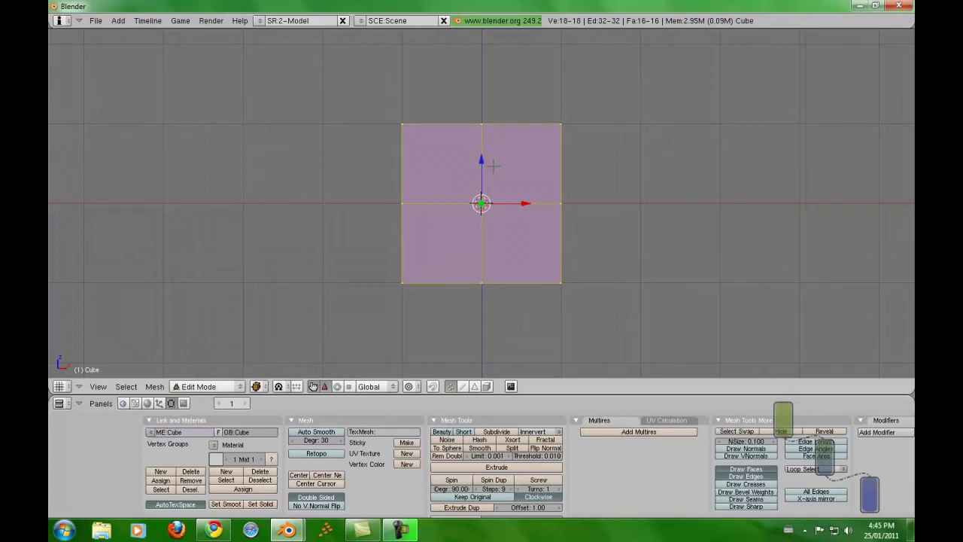
key("ctrl+z")
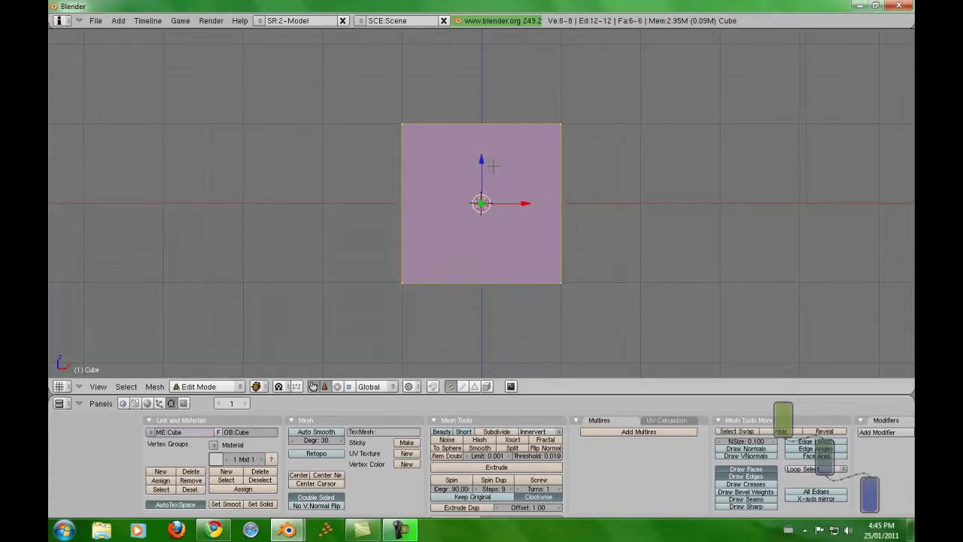
key("k")
key("k")
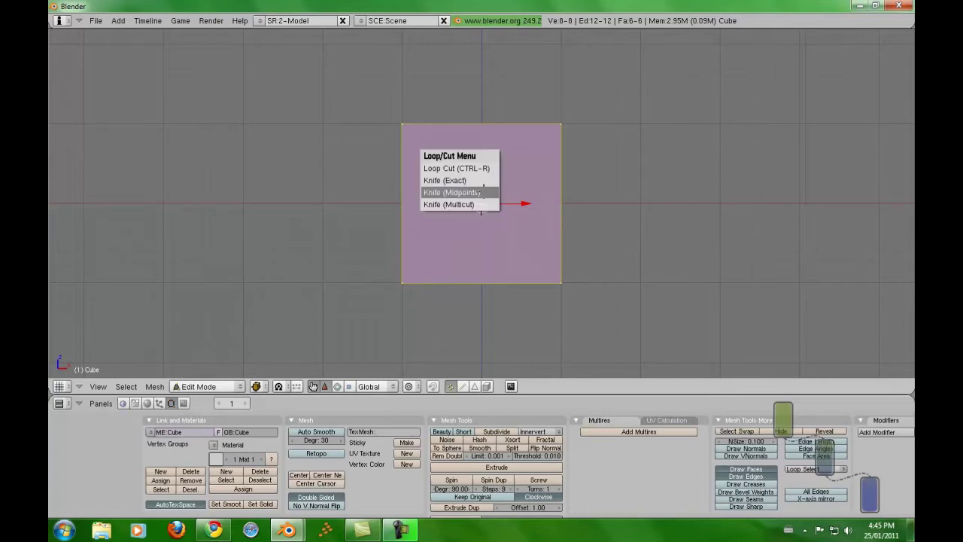
Step: Apply a 2-cut Knife (Multicut) horizontally across the cube
left_click(481, 211)
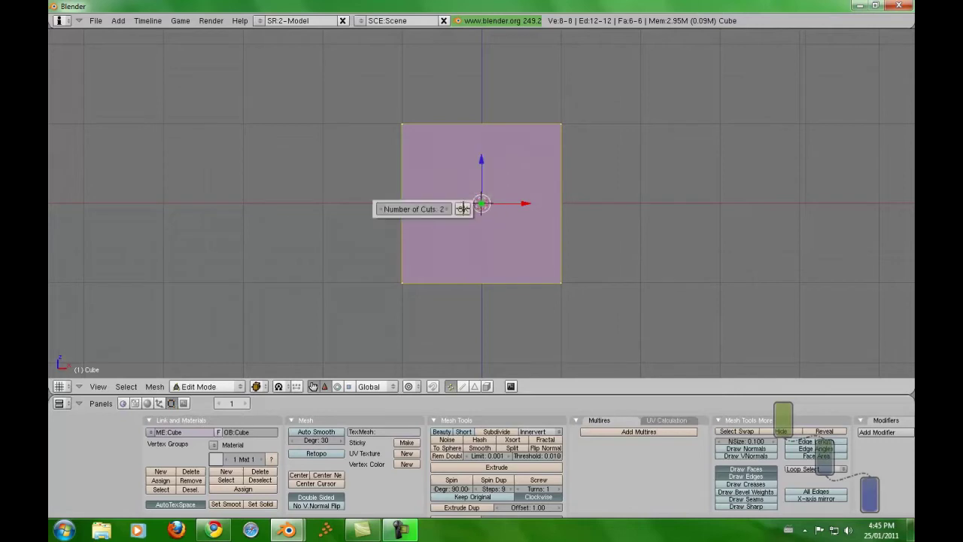
left_click(464, 209)
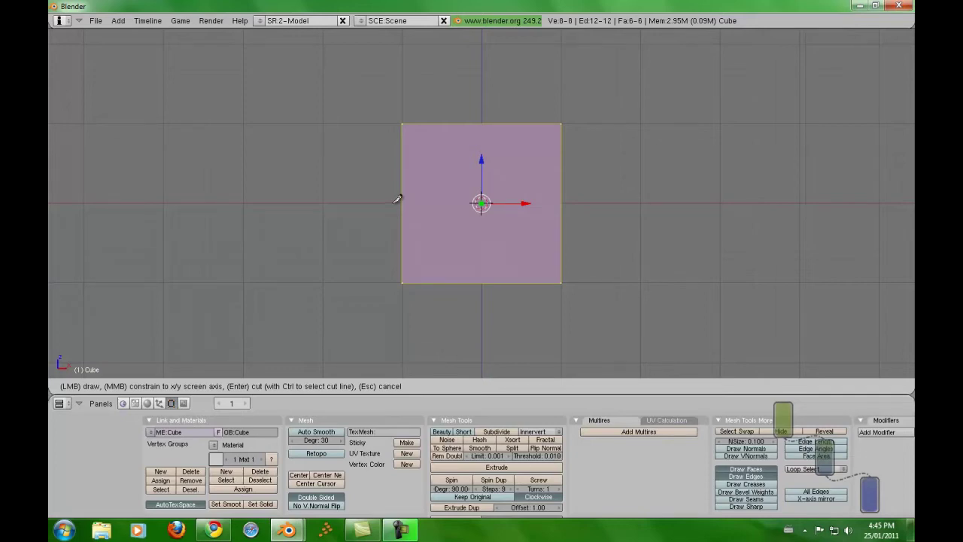
left_click_drag(398, 198, 575, 199)
key("Return")
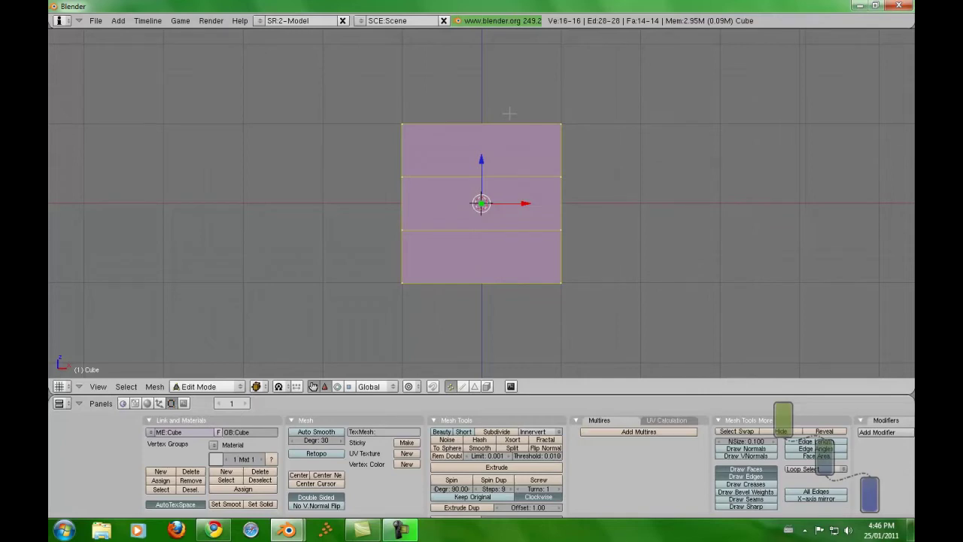
Step: Apply a second 2-cut Knife (Multicut) vertically through the cube, completing the 3×3 grid
key("k")
left_click(509, 114)
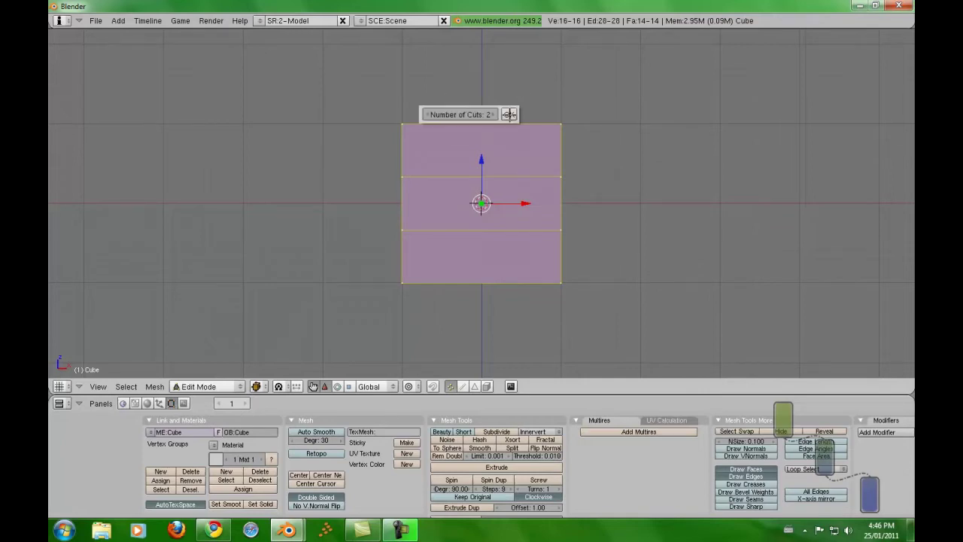
left_click(510, 113)
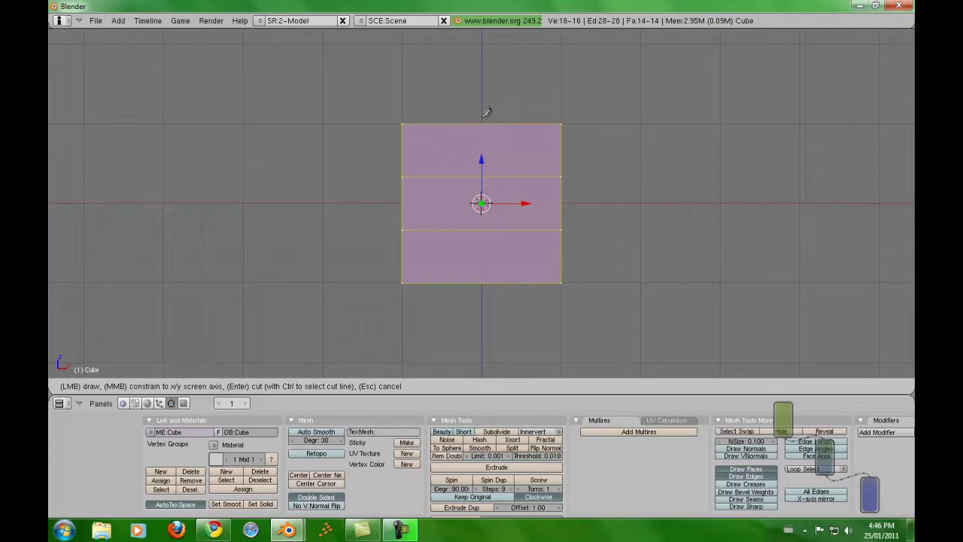
left_click_drag(486, 112, 485, 287)
key("Return")
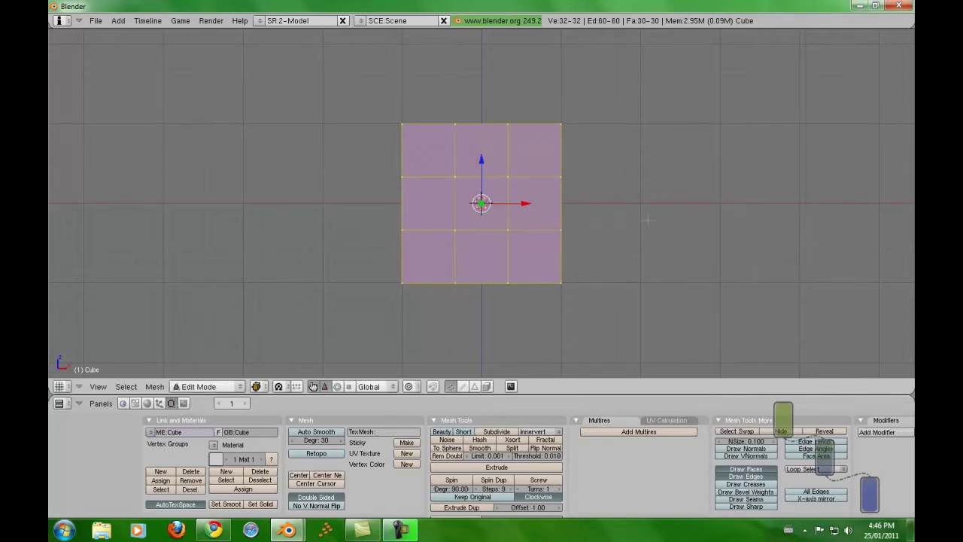
Step: From side view, add a vertical 2-cut Multicut through the cube's depth and orbit to check it
key("KP_3")
key("k")
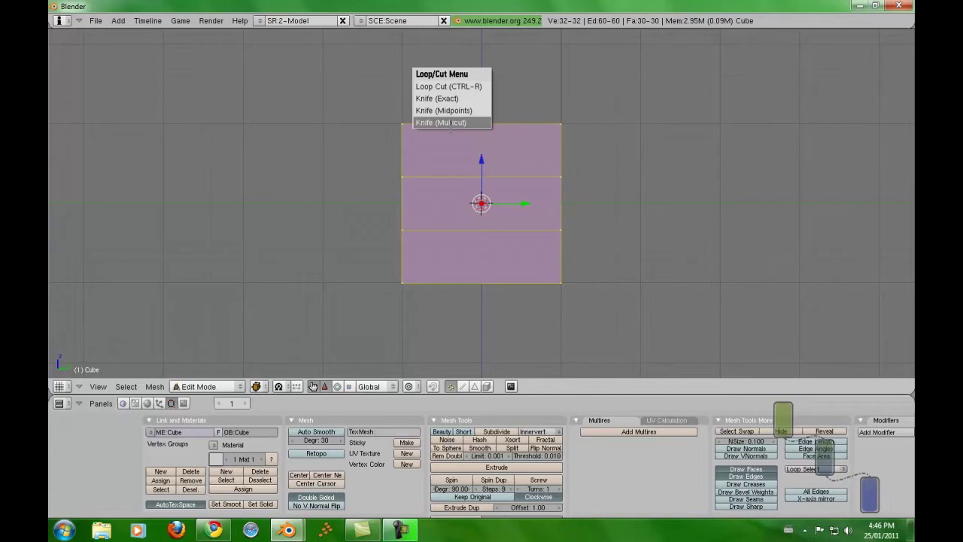
left_click(449, 123)
left_click(482, 116)
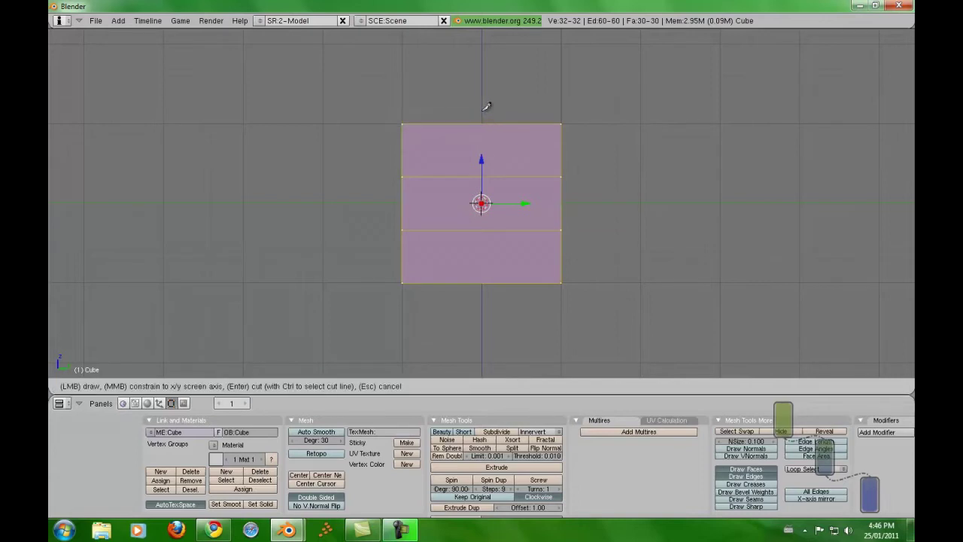
left_click_drag(487, 106, 487, 287)
key("Return")
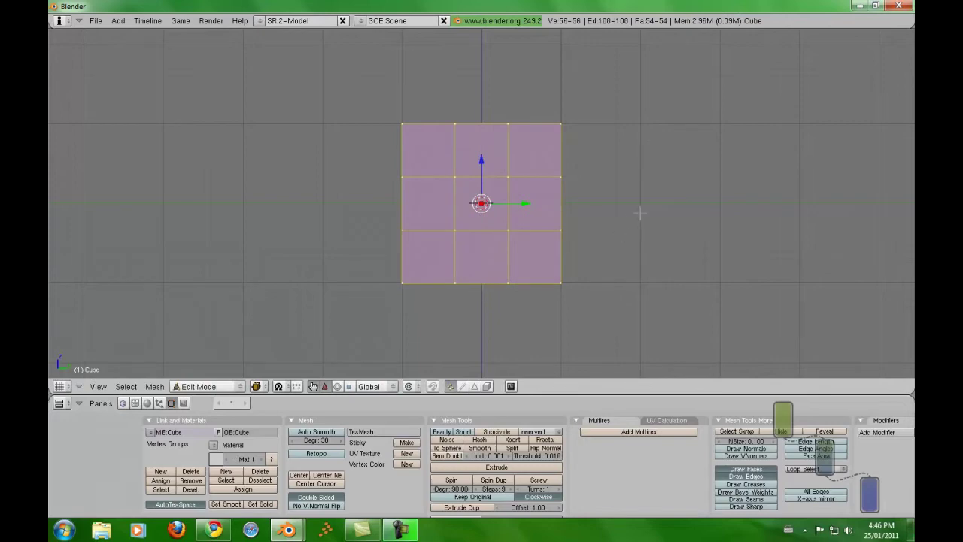
middle_click_drag(640, 213, 472, 265)
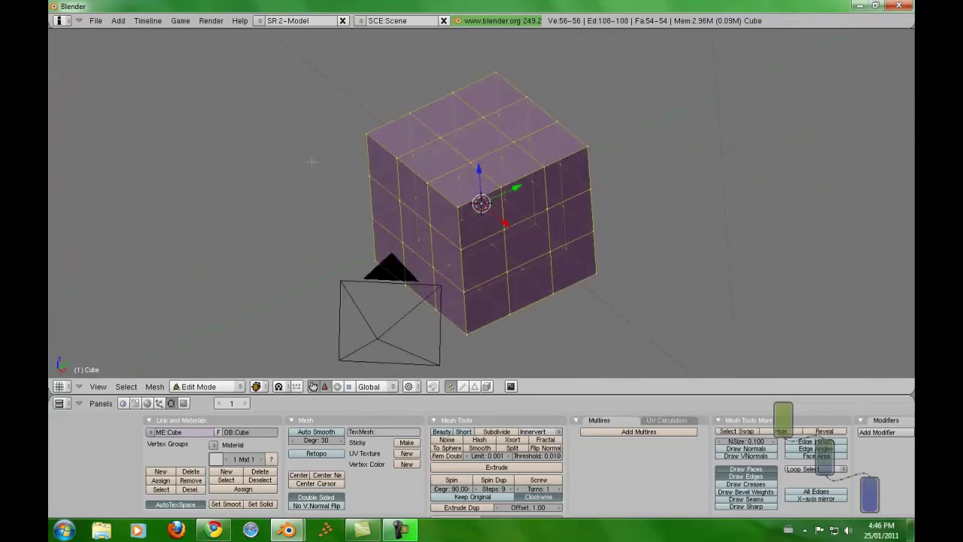
middle_click_drag(312, 160, 344, 117)
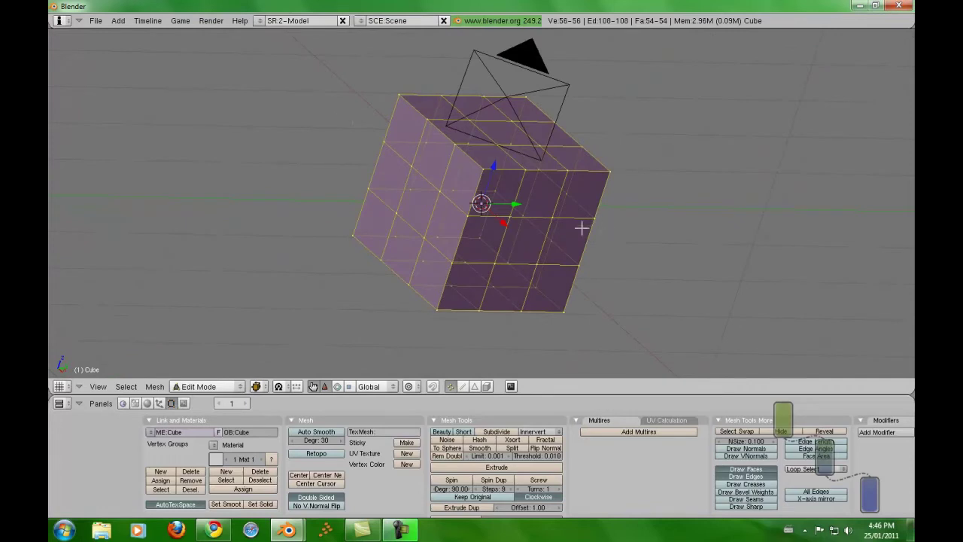
middle_click_drag(674, 211, 651, 173)
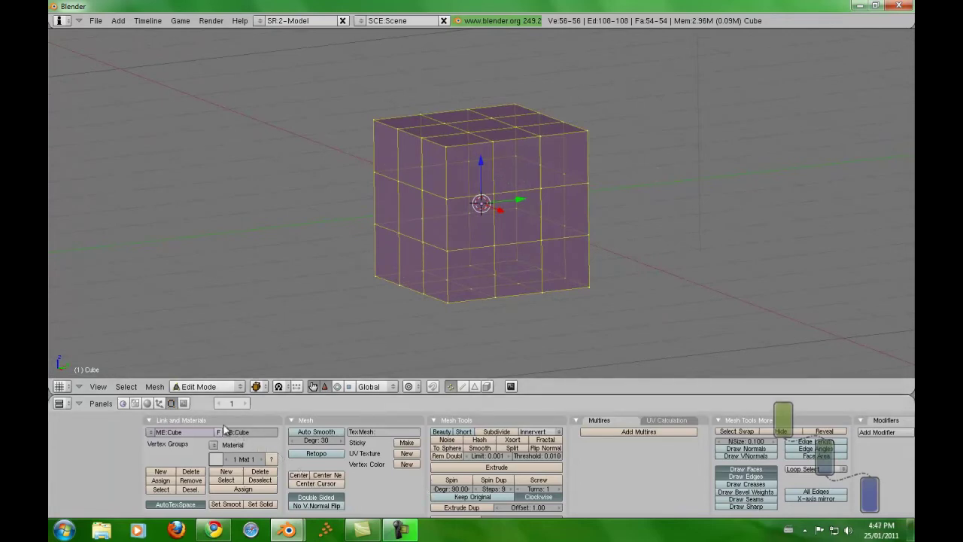
left_click(159, 403)
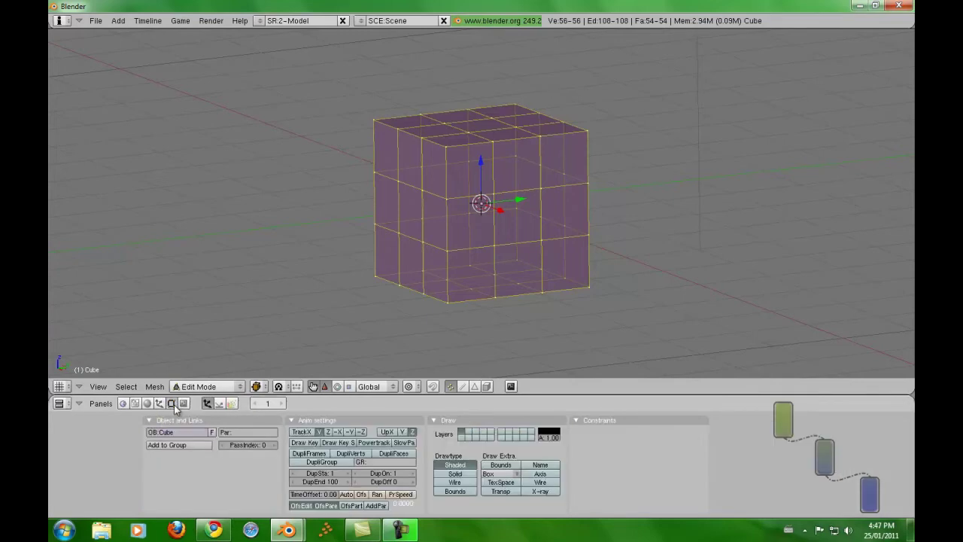
Step: Undo an added Multires, switch the panels to horizontal layout, and list the modifiers to add
left_click(171, 403)
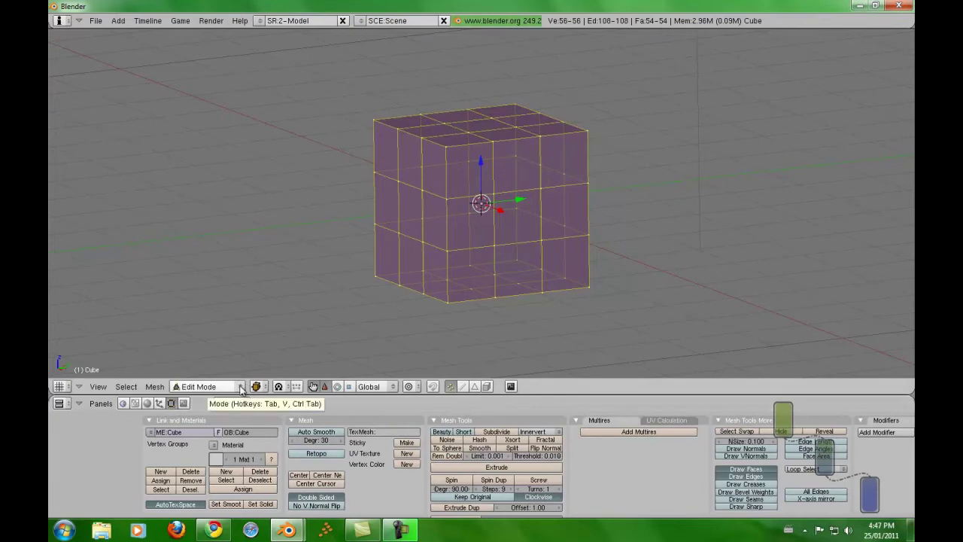
left_click(644, 435)
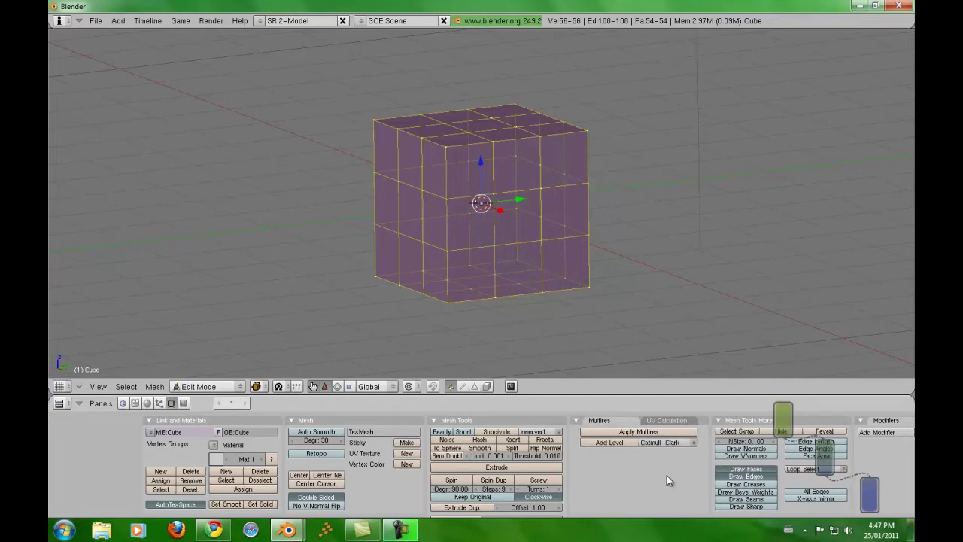
key("ctrl+z")
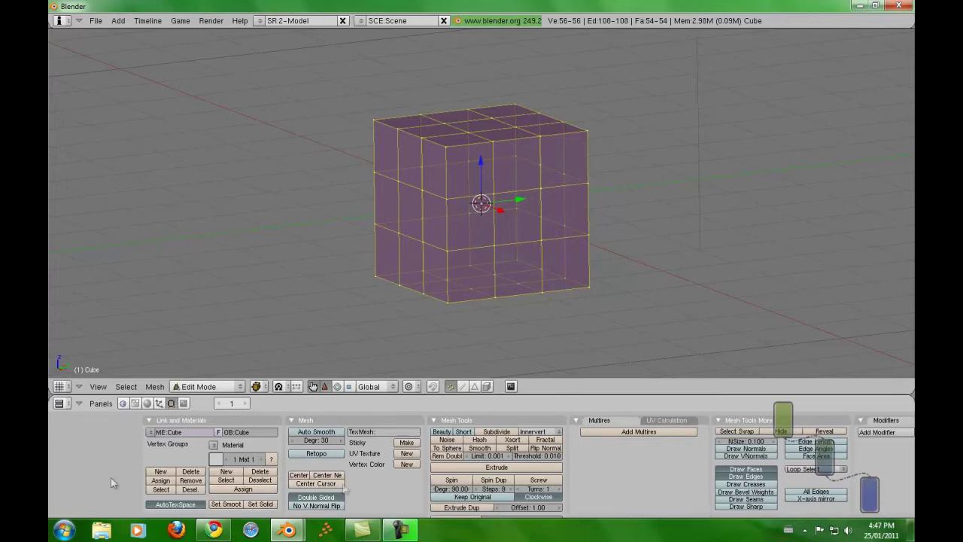
right_click(113, 452)
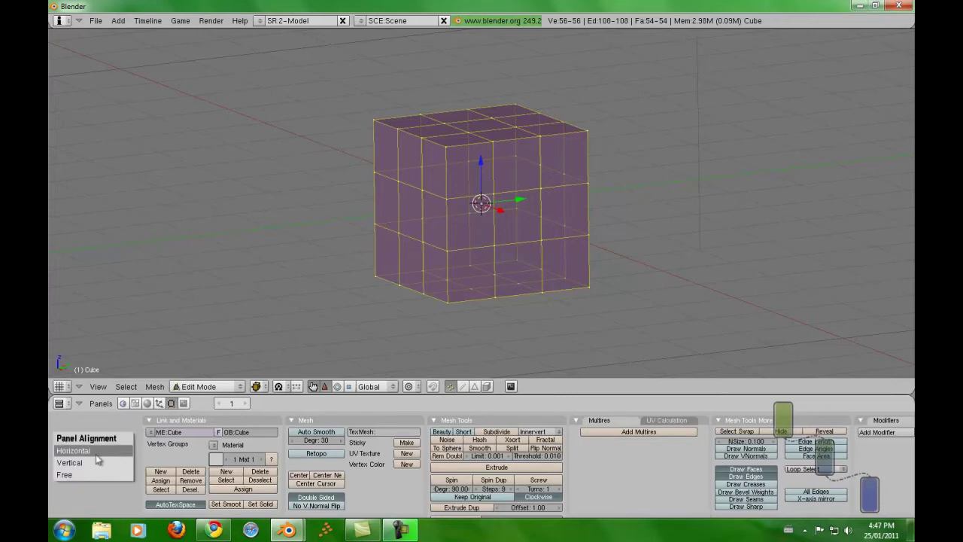
left_click(90, 452)
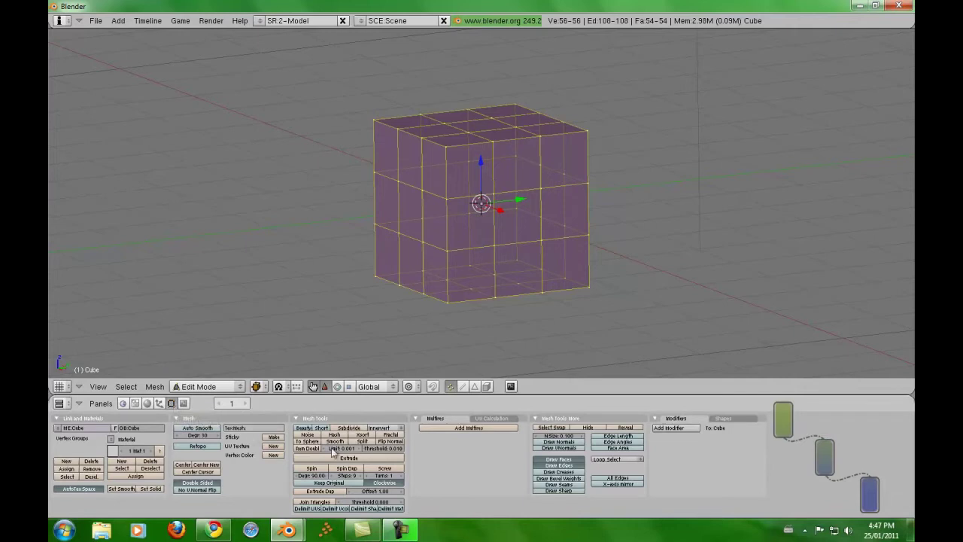
left_click(676, 428)
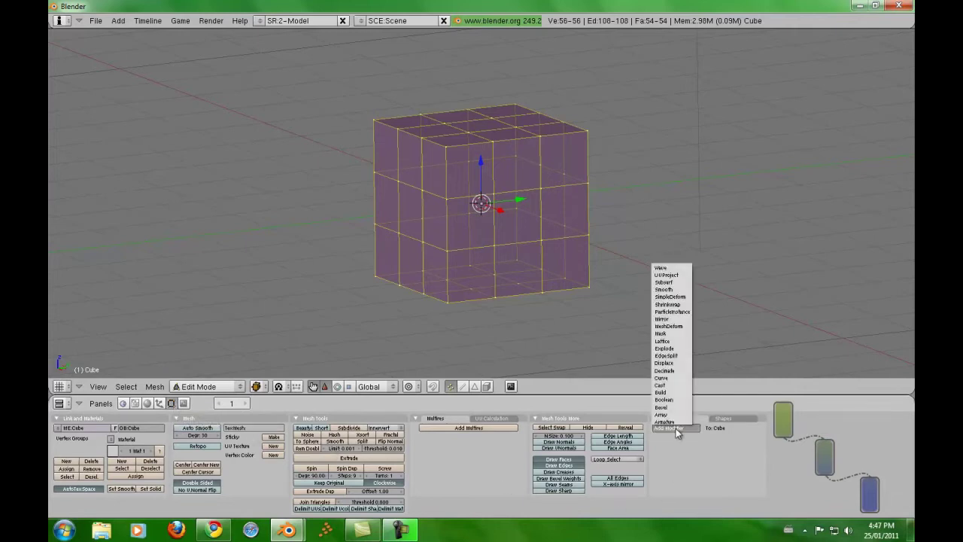
Step: Add a Subsurf modifier with Levels 3 and Render Levels 3, then orbit around the smoothed cube
left_click(676, 282)
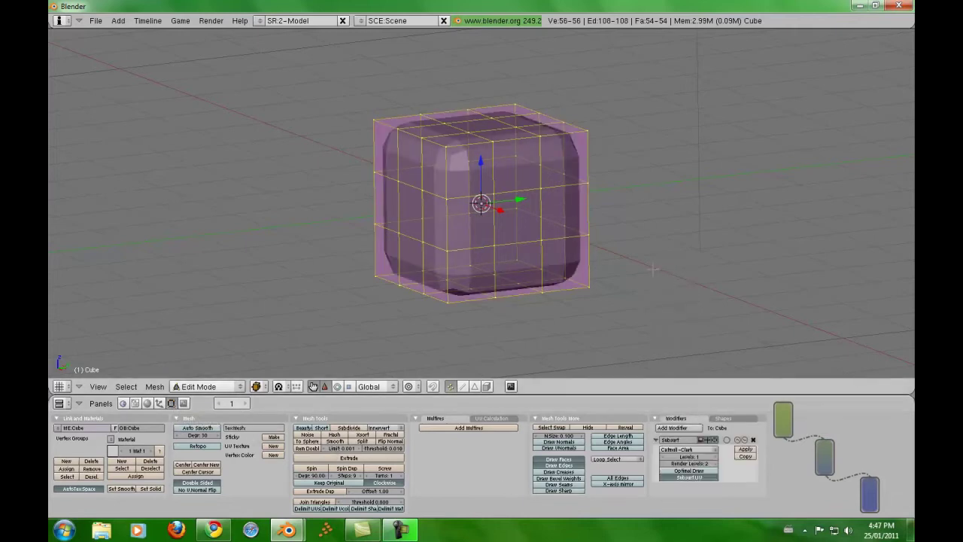
mouse_move(684, 261)
middle_mouse_down()
mouse_move(609, 267)
mouse_move(526, 243)
mouse_move(602, 283)
mouse_move(688, 274)
middle_mouse_up()
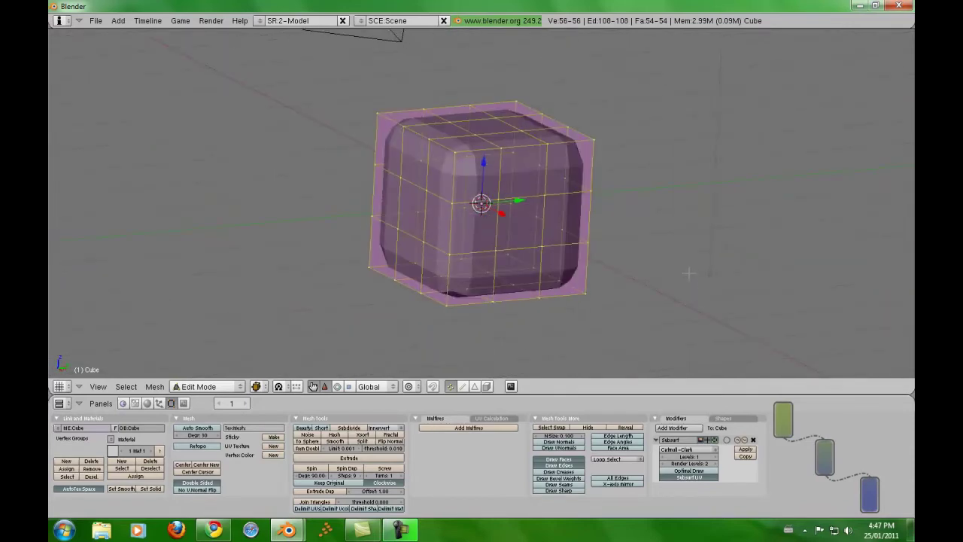
left_click(716, 458)
left_click(716, 458)
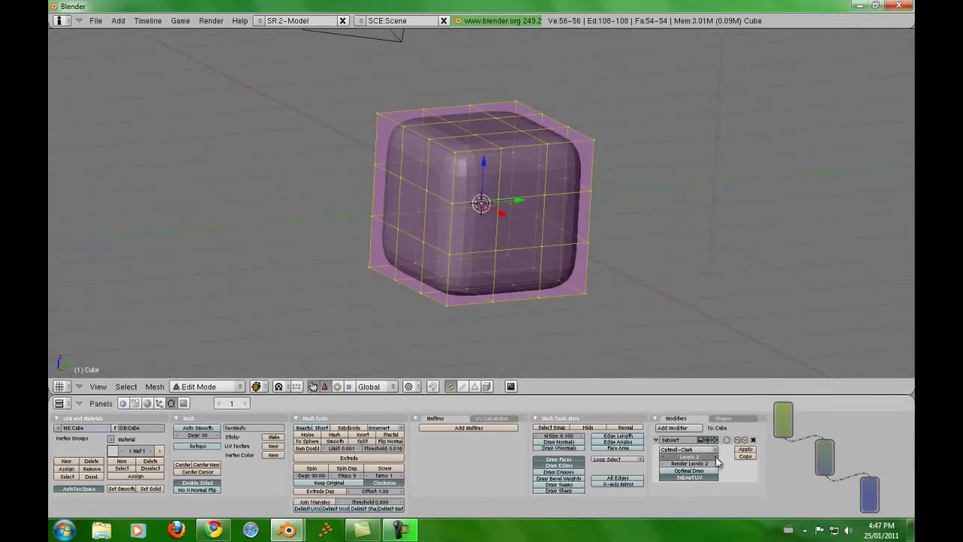
left_click(716, 458)
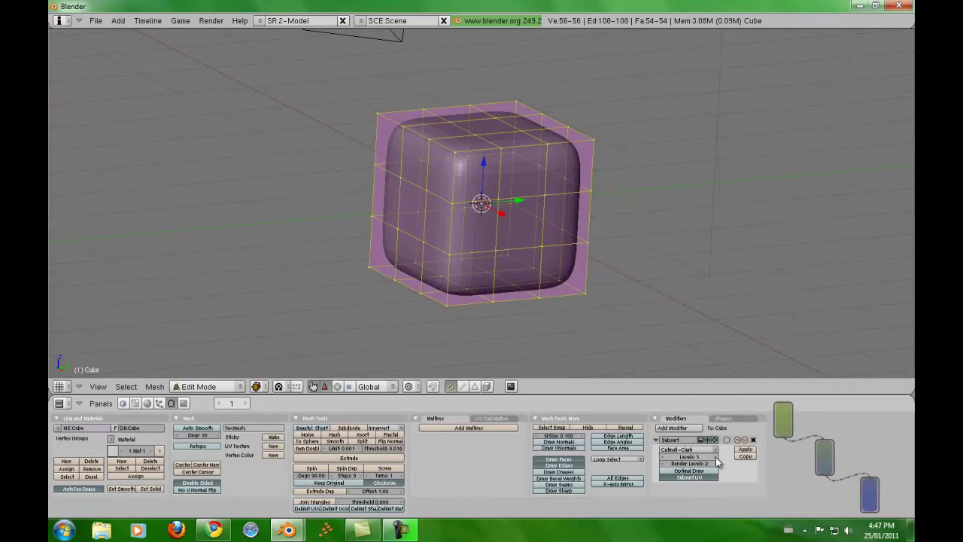
left_click(666, 458)
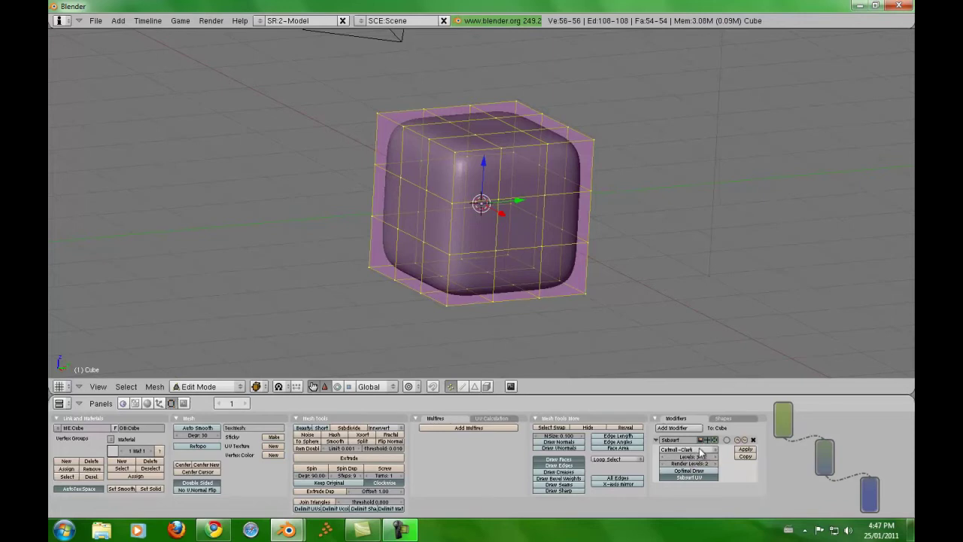
left_click(714, 465)
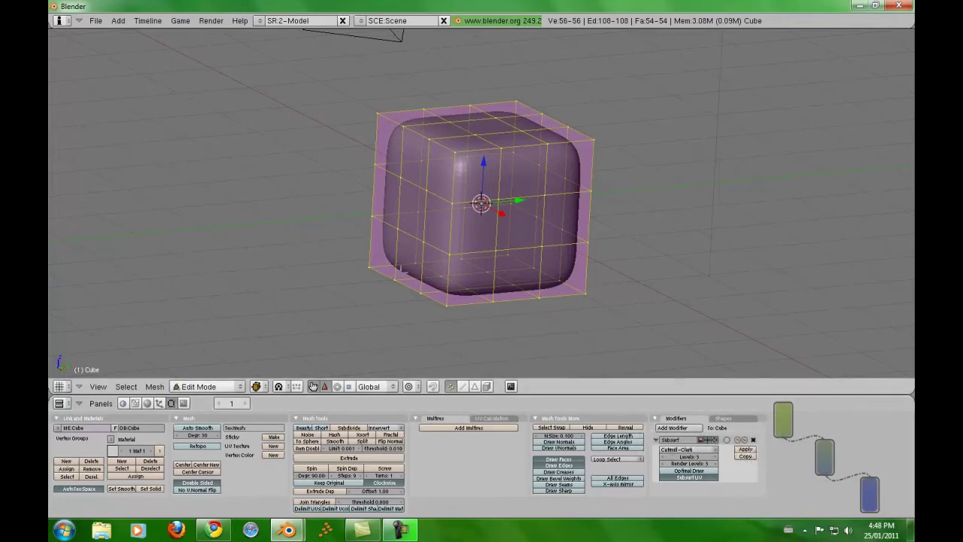
middle_click_drag(660, 223, 572, 181)
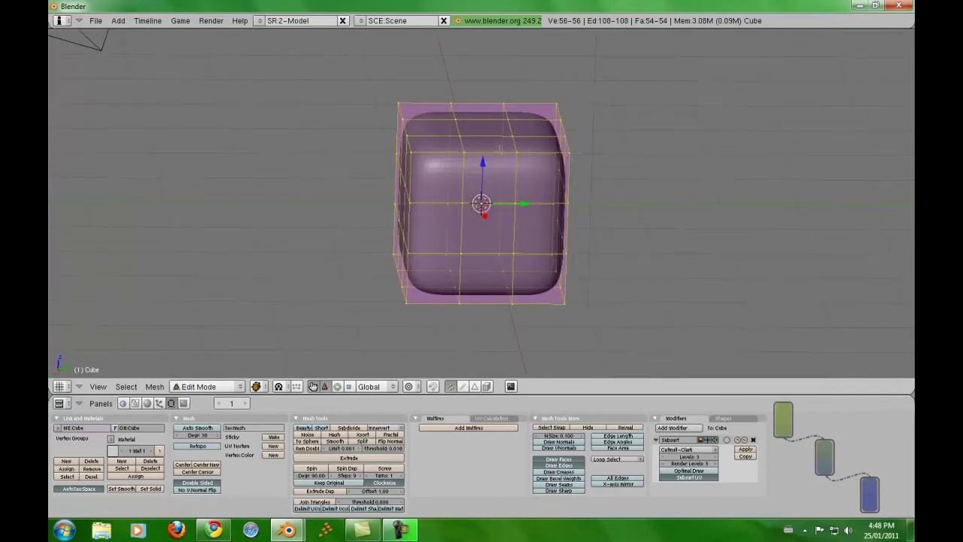
Step: Switch the cube to Object Mode and apply the Subsurf modifier to the mesh
left_click(214, 387)
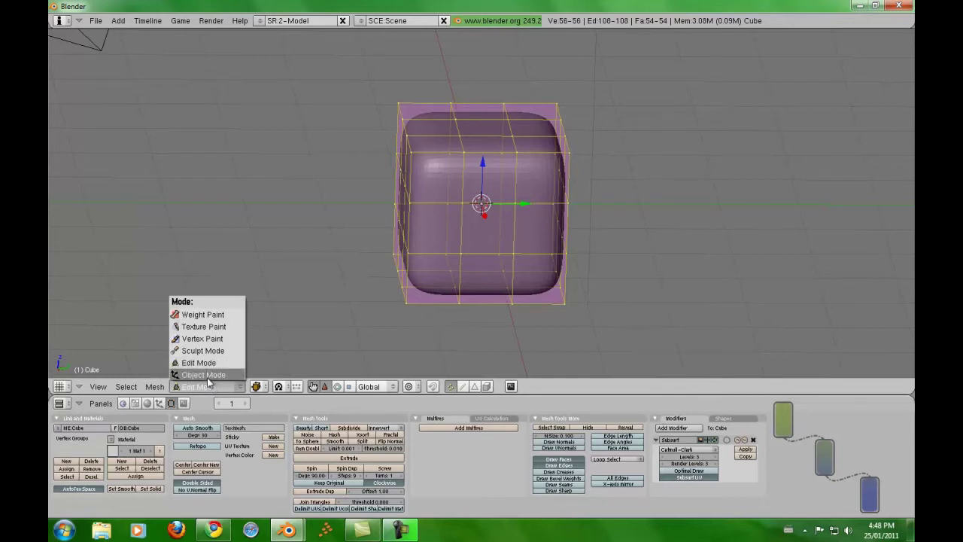
left_click(204, 375)
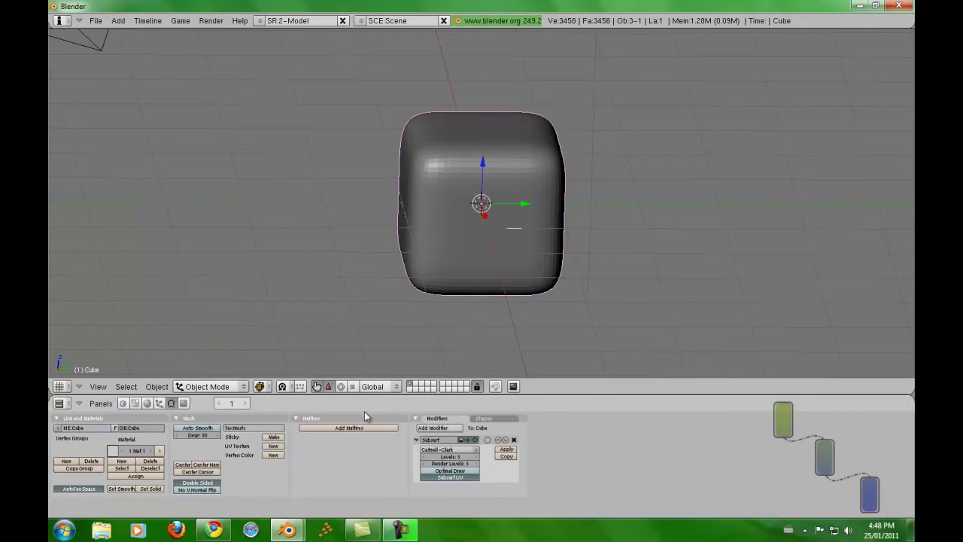
left_click(514, 439)
mouse_move(591, 233)
middle_mouse_down()
mouse_move(594, 223)
mouse_move(489, 255)
mouse_move(387, 251)
mouse_move(578, 241)
middle_mouse_up()
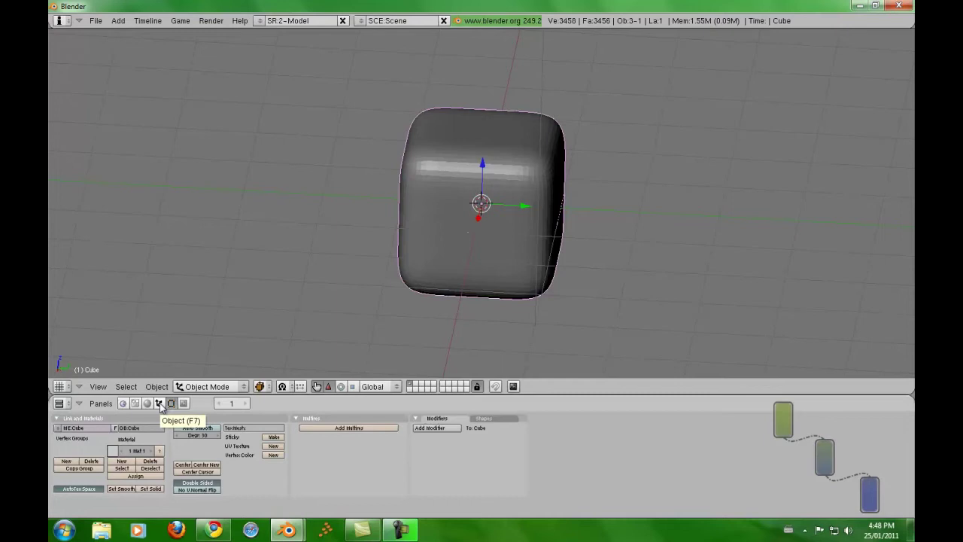
Step: Check the Object panels, then return to the Editing panels and orbit around the cube
left_click(159, 404)
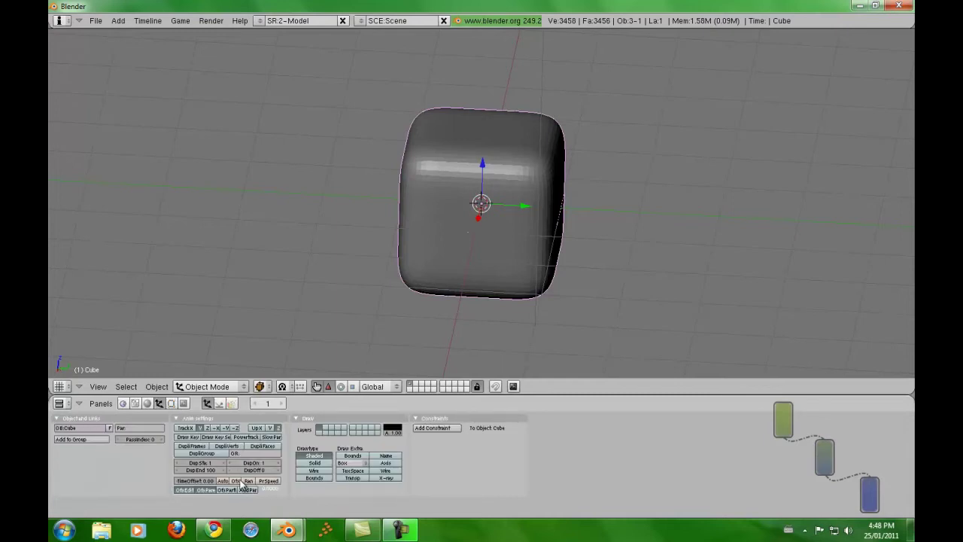
left_click(172, 404)
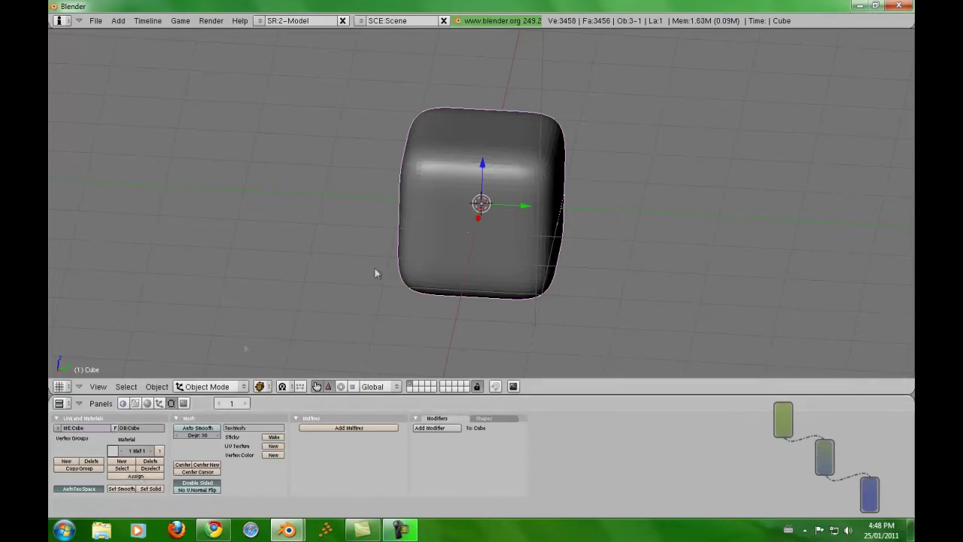
middle_click_drag(618, 251, 479, 232)
Step: Orbit and zoom to a near-front view of the smoothed cube, then bring up the Mode list
middle_click_drag(630, 283, 736, 235)
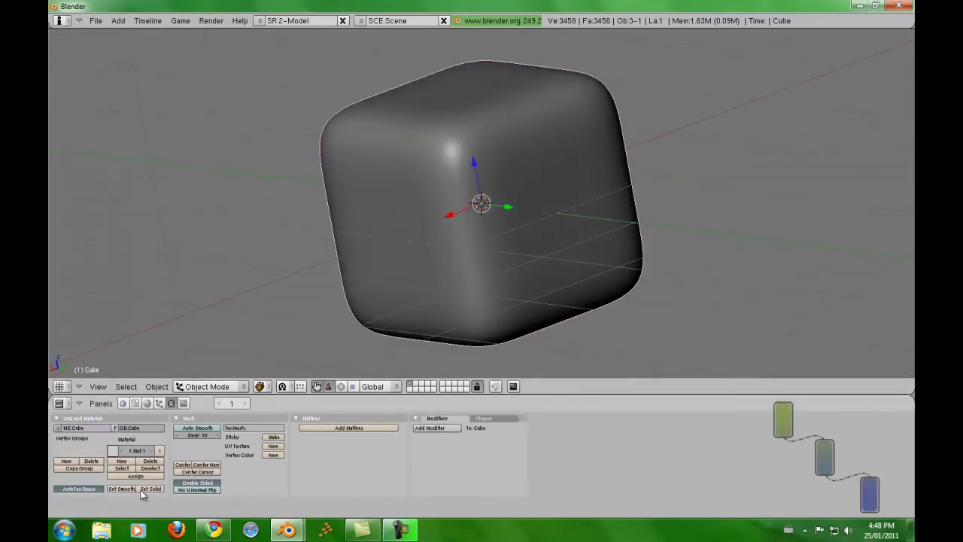
scroll(548, 226, "down", 2)
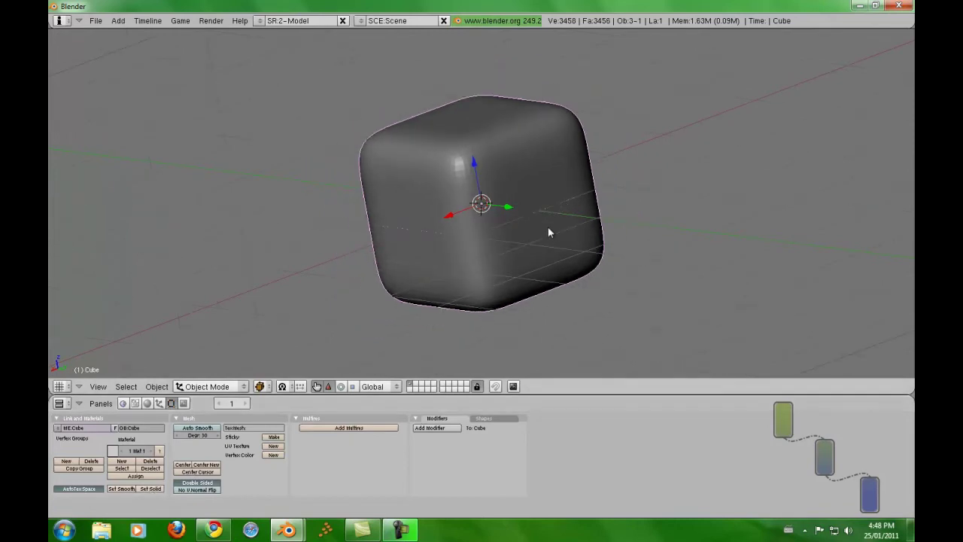
middle_click_drag(609, 246, 501, 248)
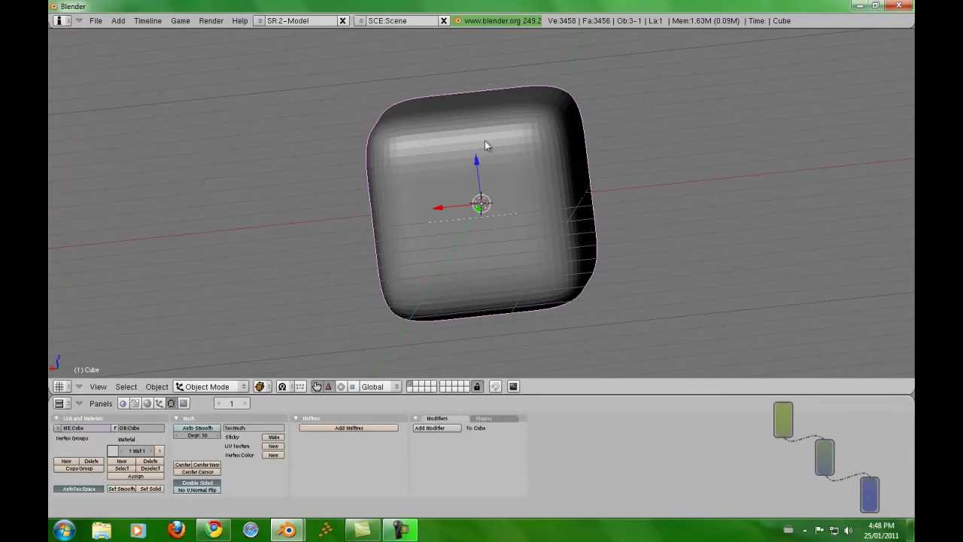
left_click(261, 386)
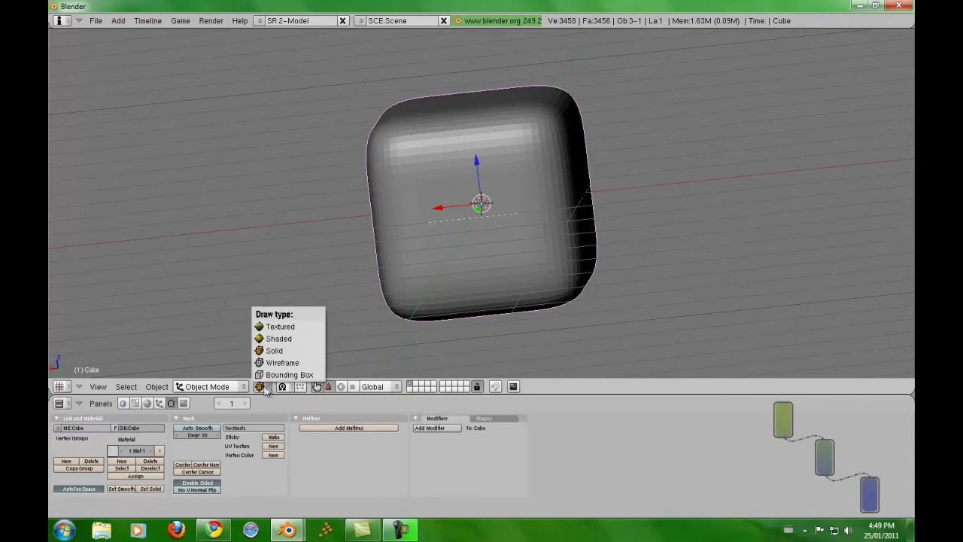
left_click(243, 387)
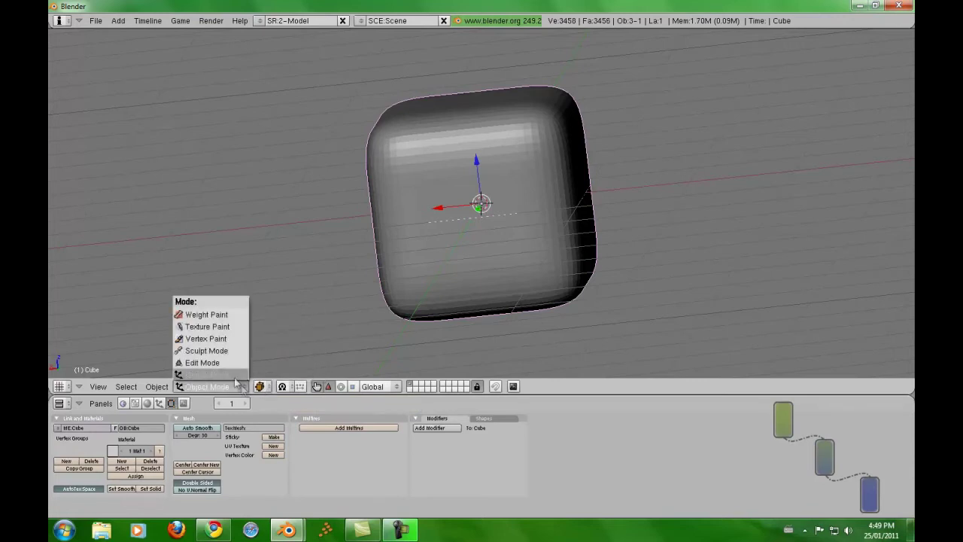
Step: Enter Sculpt Mode and raise an eye shape and a nose bump with the Draw brush
left_click(207, 351)
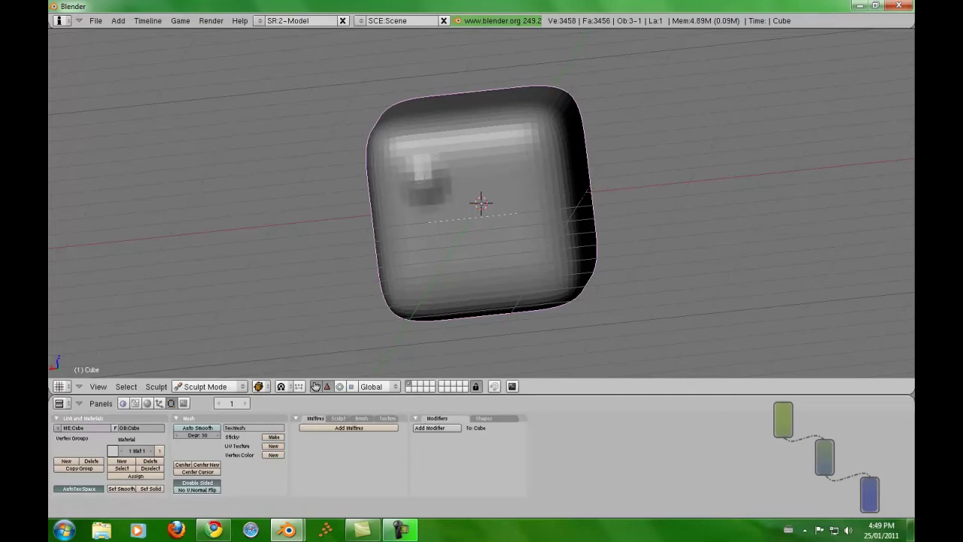
mouse_move(426, 174)
middle_mouse_down()
mouse_move(335, 229)
mouse_move(366, 215)
mouse_move(518, 210)
middle_mouse_up()
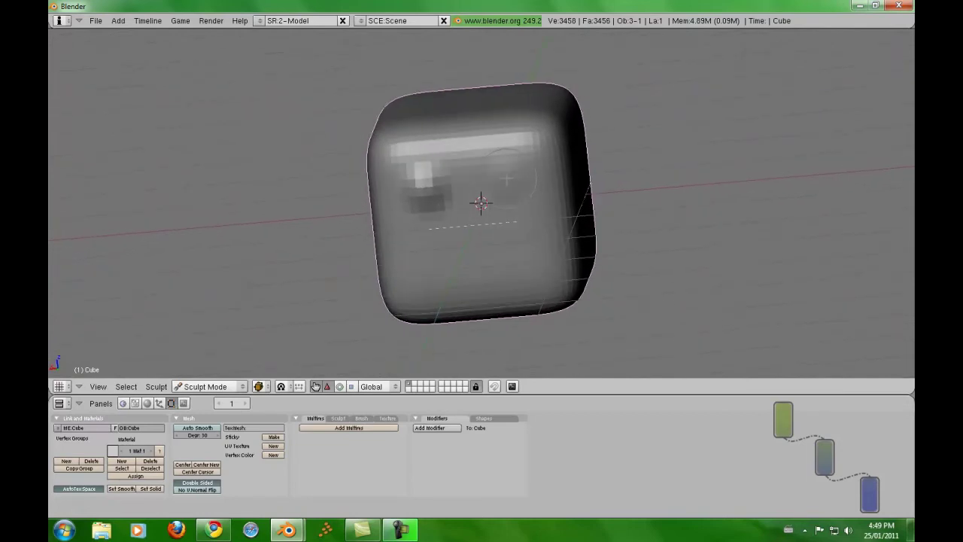
left_click_drag(507, 179, 506, 186)
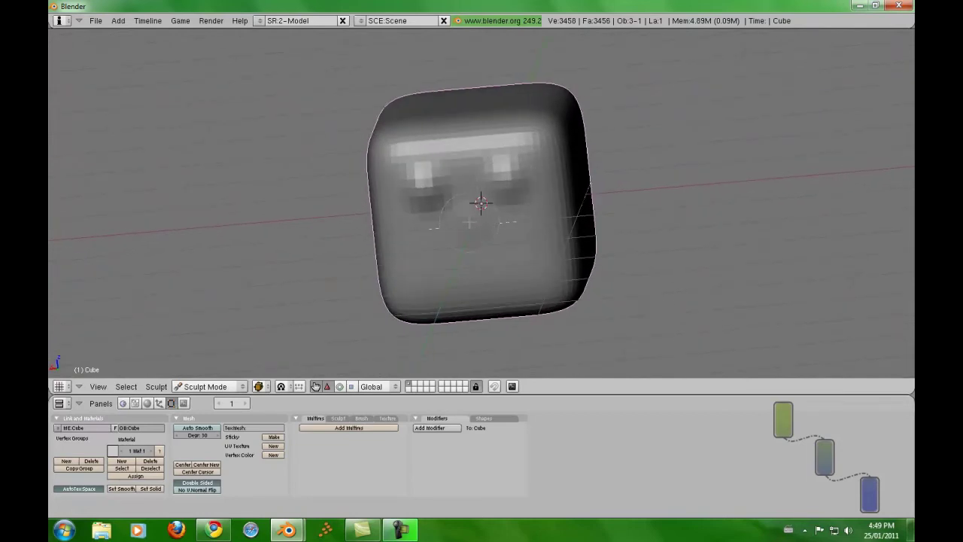
left_click_drag(469, 225, 470, 248)
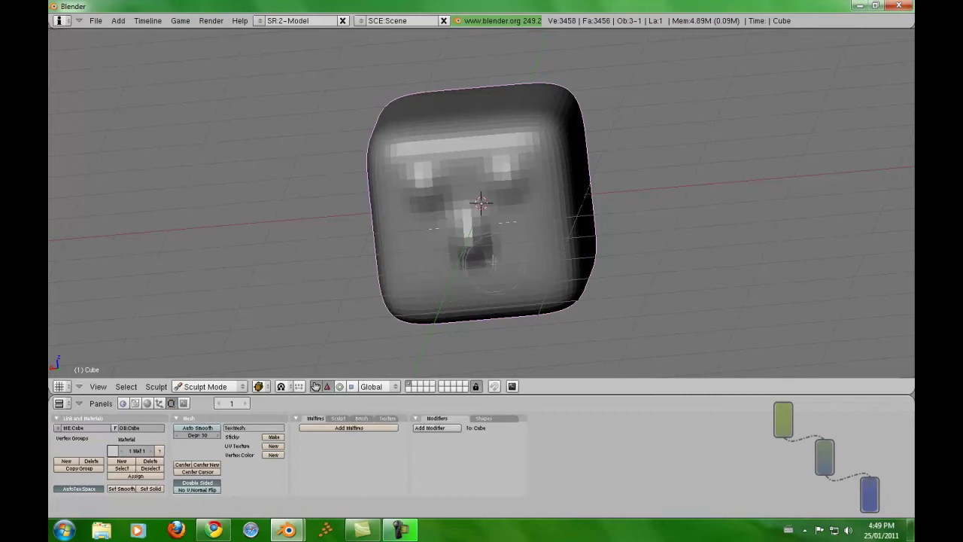
Step: Sculpt the mouth on the lower face, keeping the frame at 1, and review the face
mouse_move(541, 231)
middle_mouse_down()
mouse_move(512, 226)
mouse_move(572, 228)
mouse_move(520, 227)
mouse_move(536, 231)
middle_mouse_up()
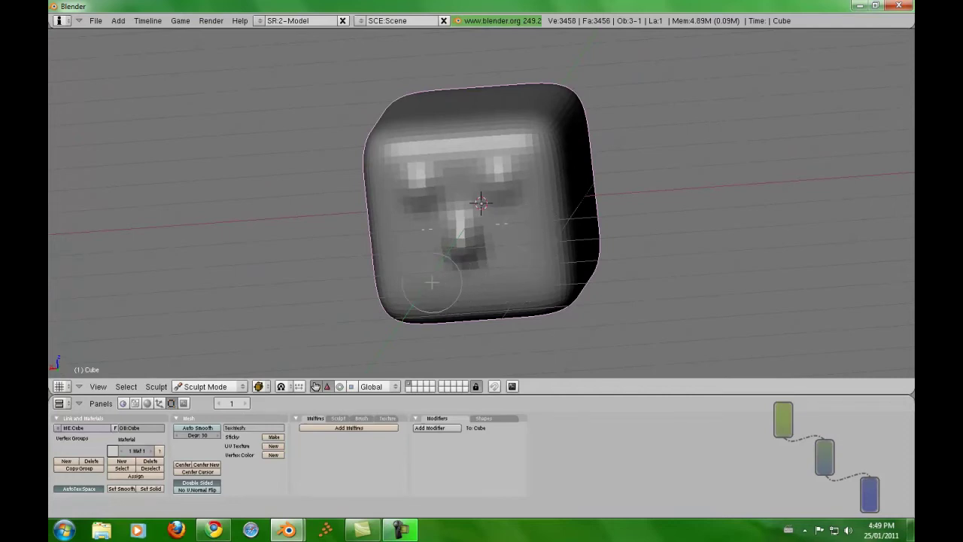
left_click_drag(432, 283, 436, 284)
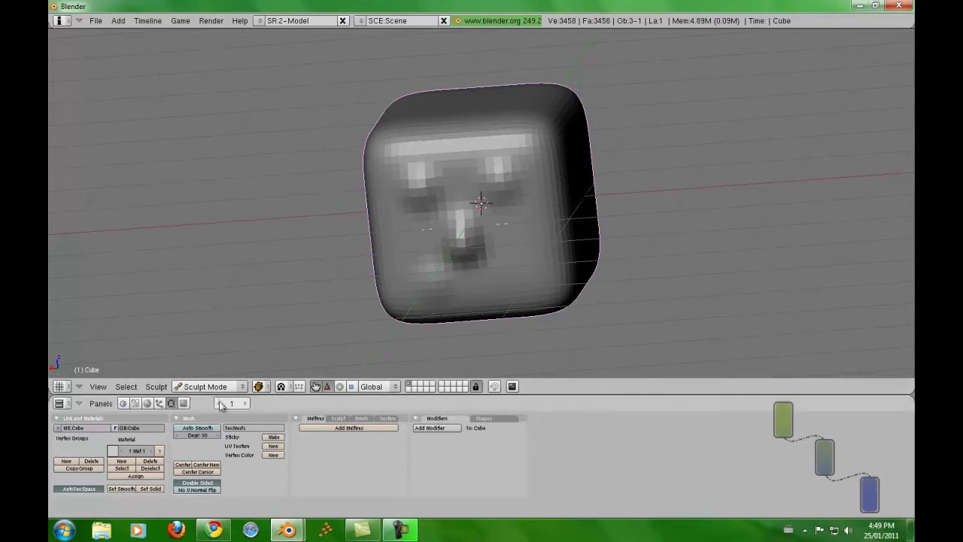
left_click(243, 403)
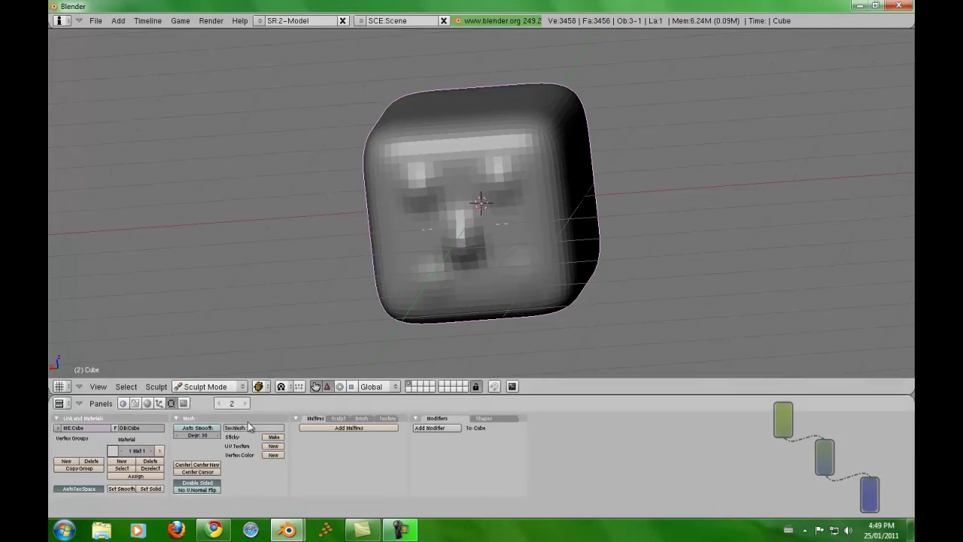
left_click(219, 404)
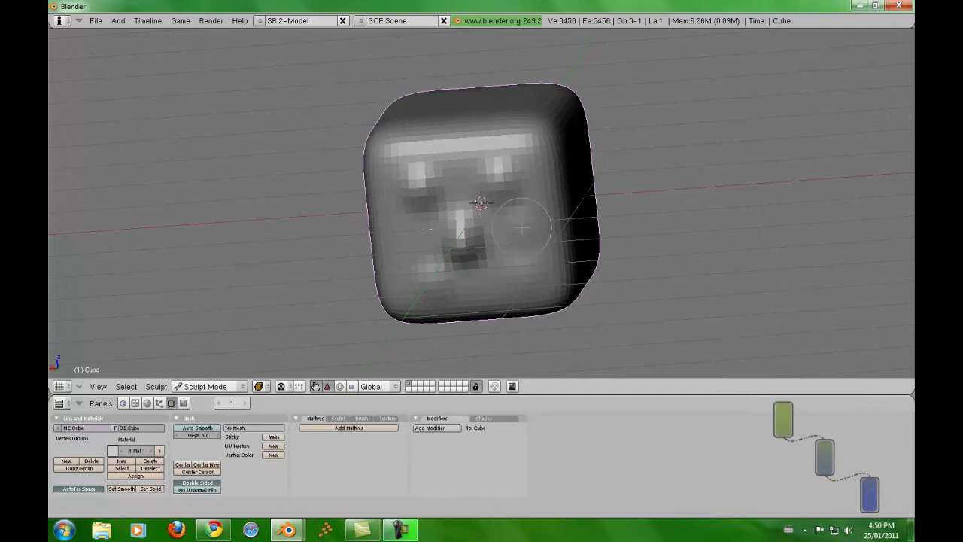
mouse_move(607, 260)
middle_mouse_down()
mouse_move(419, 269)
mouse_move(408, 236)
mouse_move(564, 286)
middle_mouse_up()
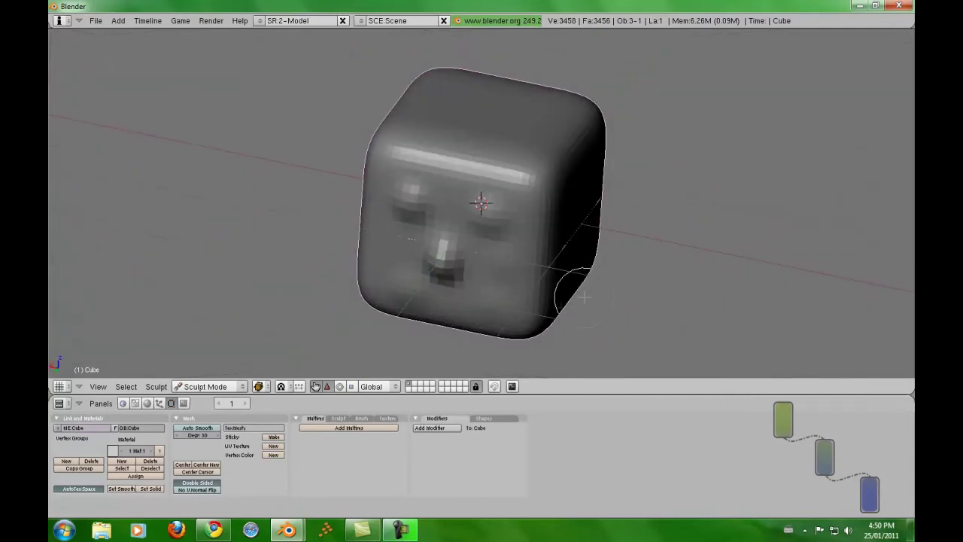
Step: Advance the current frame several steps and orbit around the cube's faces
left_click(245, 404)
left_click(244, 404)
left_click(245, 405)
left_click(245, 405)
left_click(245, 404)
left_click(245, 405)
left_click(245, 404)
left_click(245, 404)
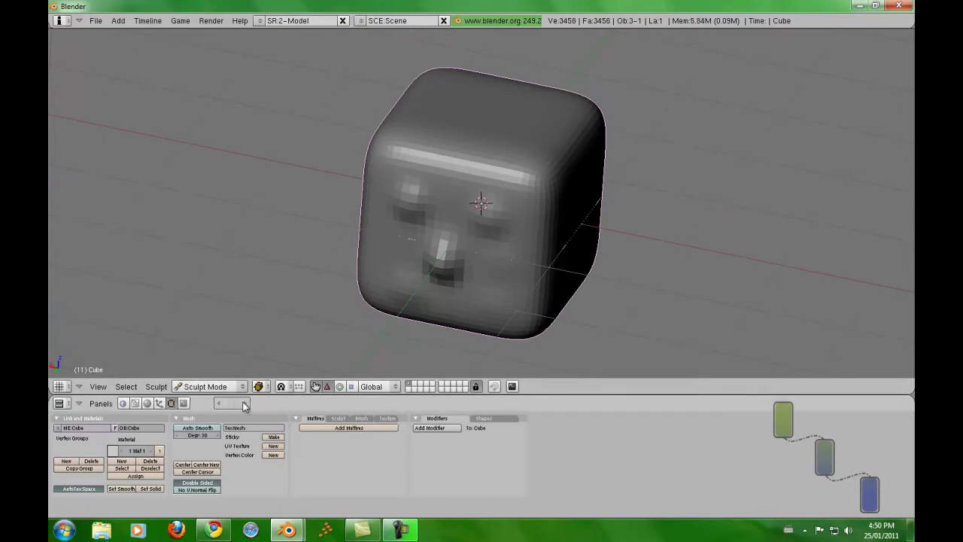
left_click(245, 404)
left_click(245, 404)
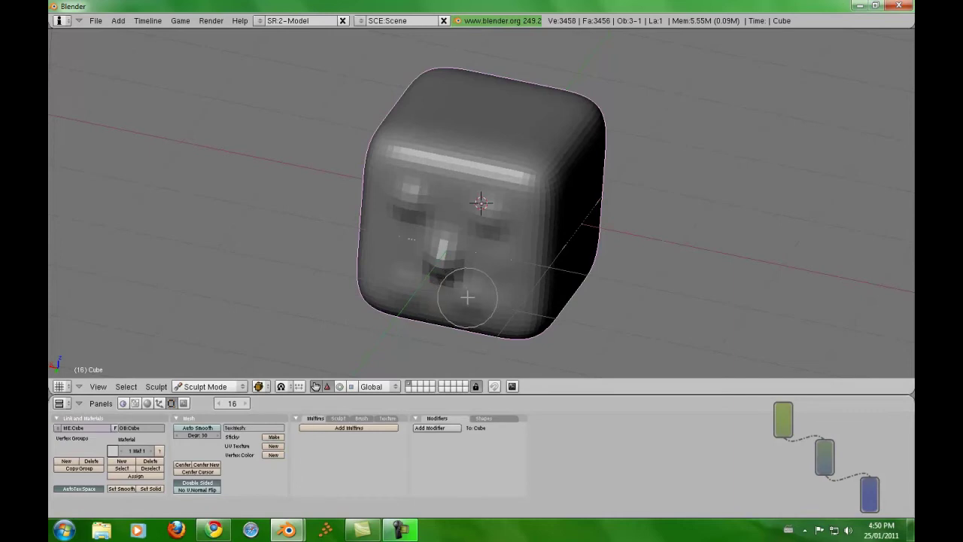
middle_click_drag(507, 279, 594, 226)
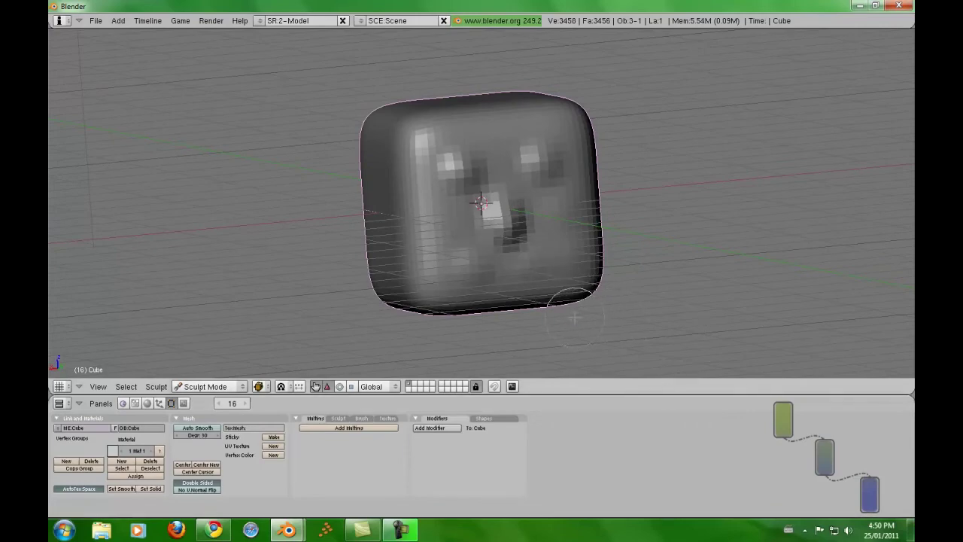
key("Left")
key("Left")
key("Left")
key("Left")
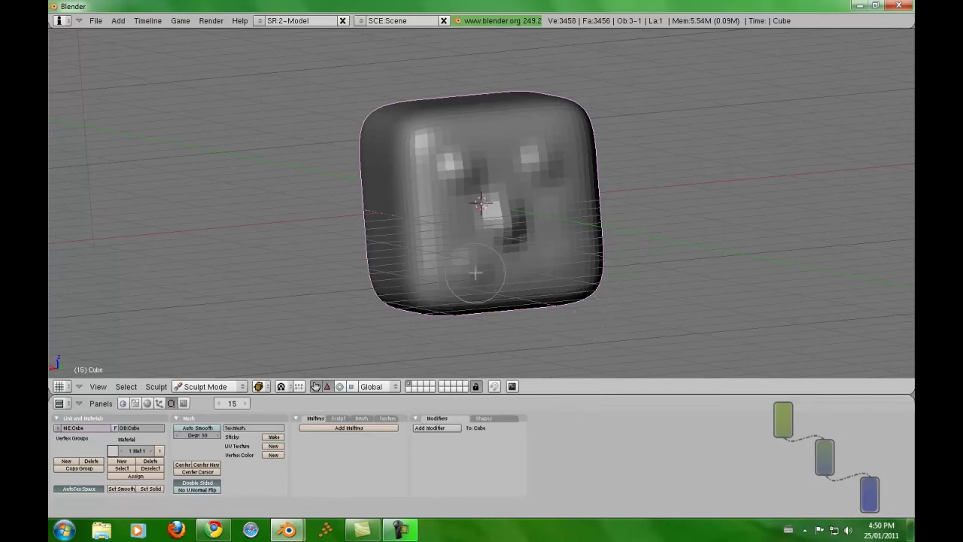
mouse_move(560, 261)
middle_mouse_down()
mouse_move(718, 223)
mouse_move(335, 218)
middle_mouse_up()
Step: Bring the face to the front, raise a lower-left bump and deepen the upper-left eye socket
key("Left")
key("Left")
key("Left")
key("Left")
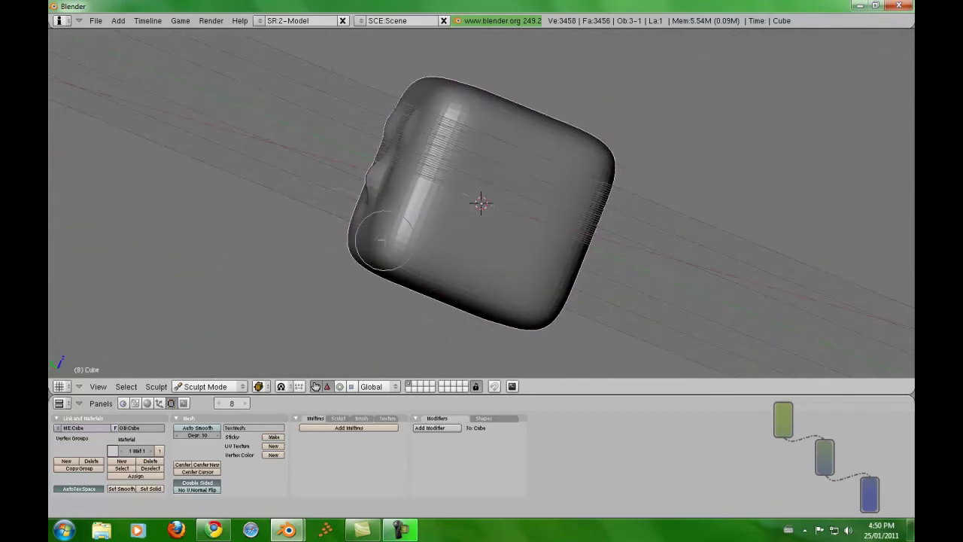
mouse_move(430, 284)
middle_mouse_down()
mouse_move(549, 269)
mouse_move(576, 292)
mouse_move(459, 309)
middle_mouse_up()
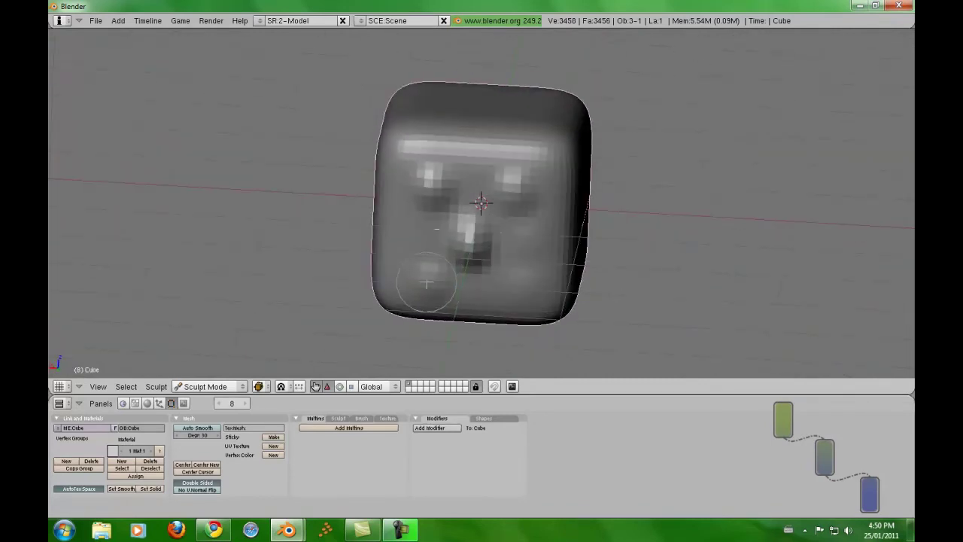
mouse_move(430, 279)
left_mouse_down()
mouse_move(431, 271)
mouse_move(448, 287)
mouse_move(520, 291)
mouse_move(510, 294)
left_mouse_up()
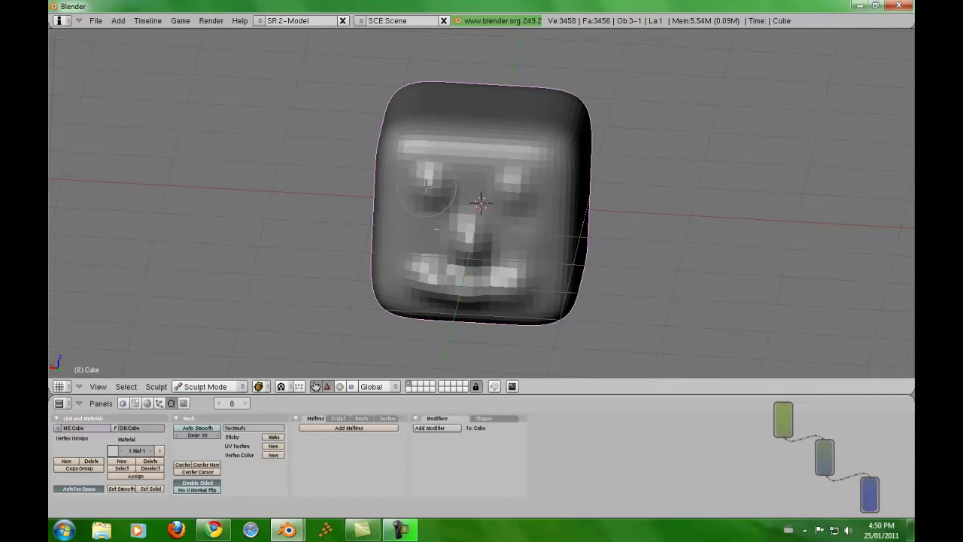
left_click_drag(426, 194, 433, 198)
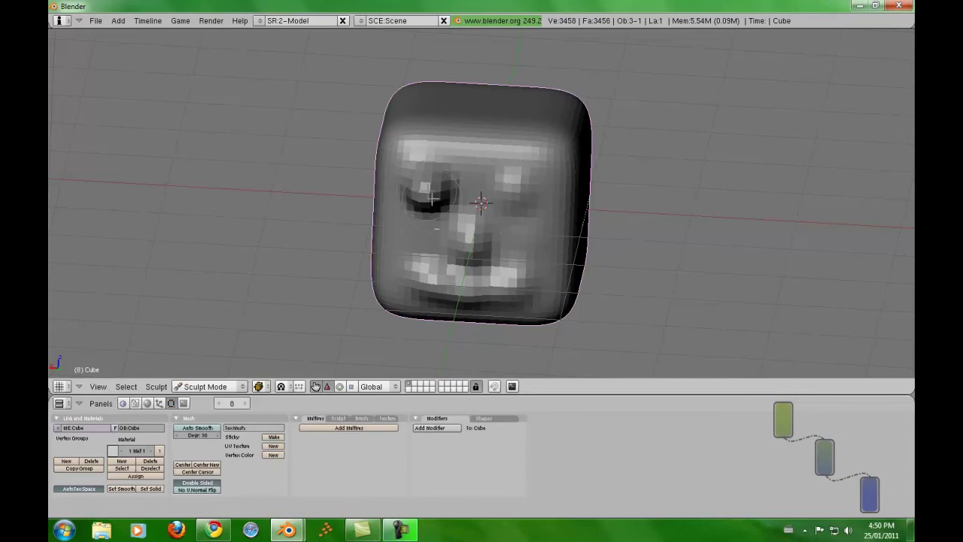
left_click(240, 388)
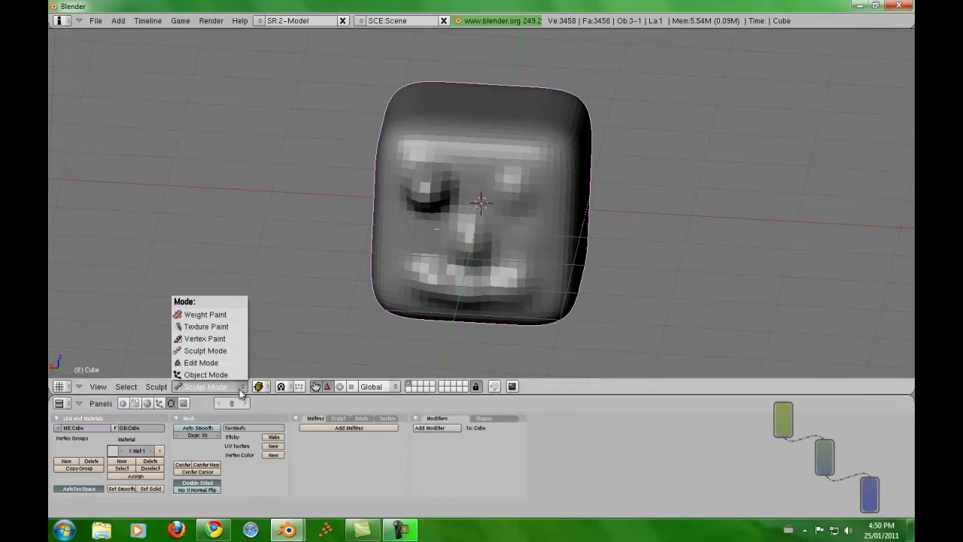
left_click(218, 314)
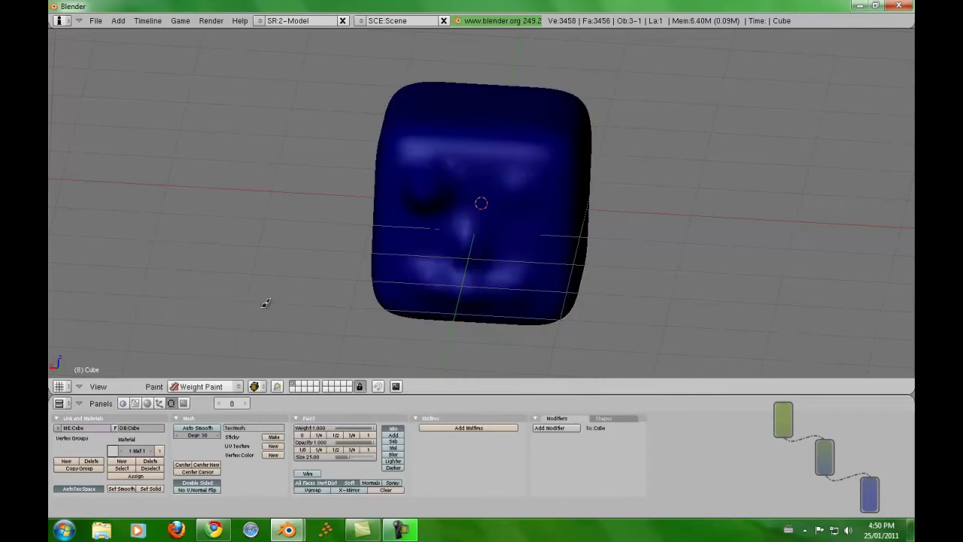
key("ctrl+Tab")
left_click(210, 387)
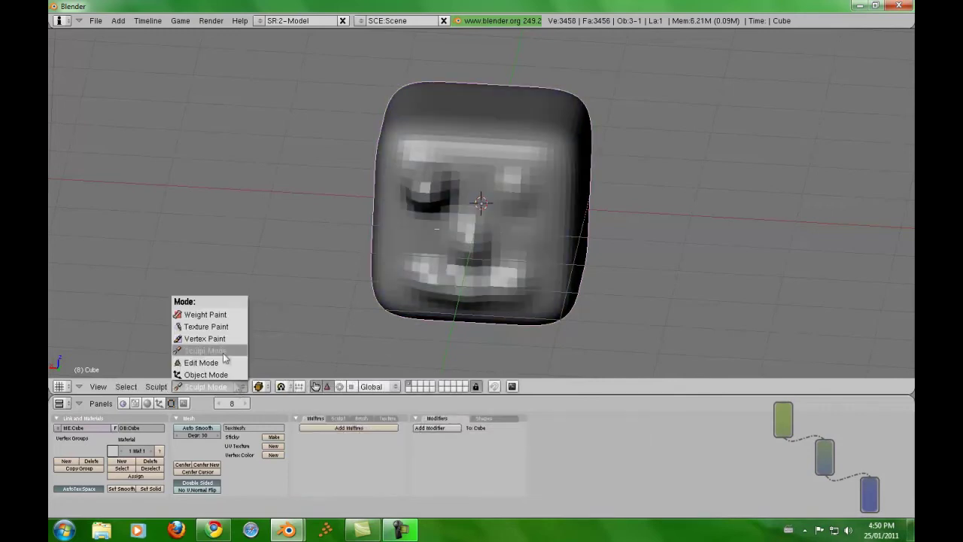
left_click(218, 326)
key("ctrl+z")
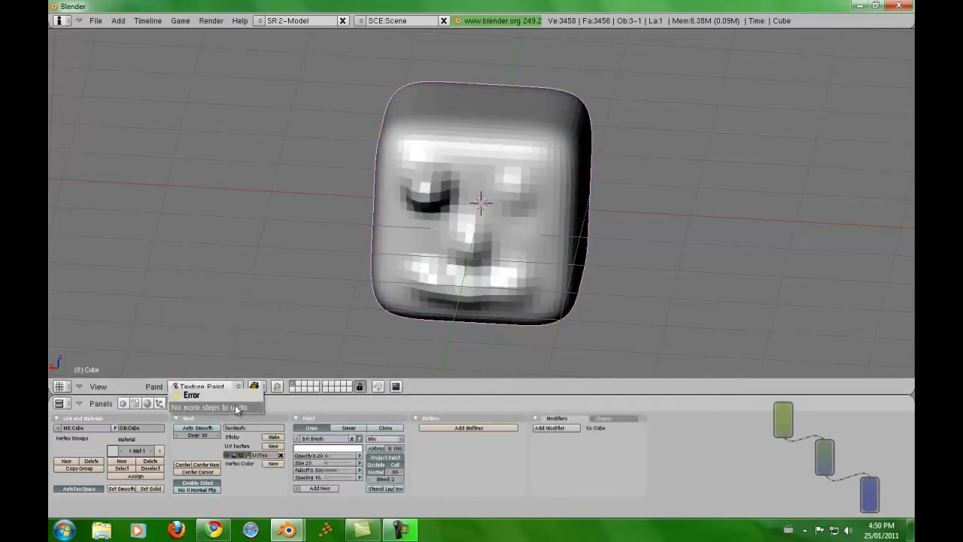
left_click(219, 386)
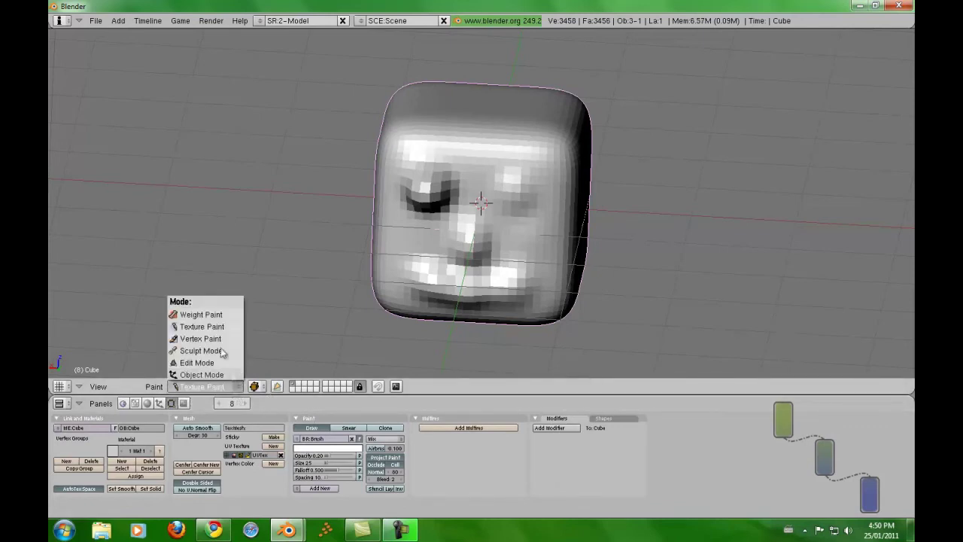
left_click(200, 338)
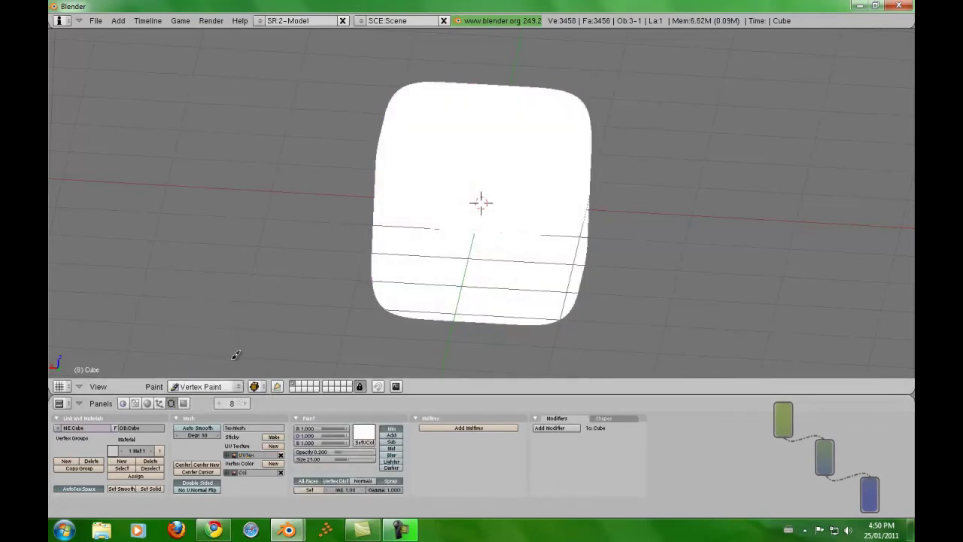
left_click(222, 386)
left_click(218, 351)
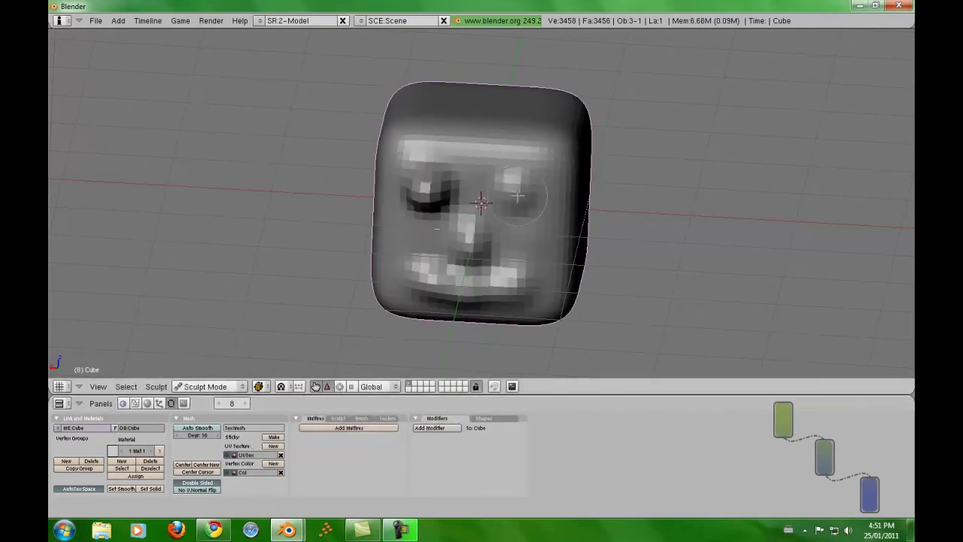
Step: Sculpt the right eye area and reshape the nose below the eyes
mouse_move(518, 196)
left_mouse_down()
mouse_move(523, 186)
mouse_move(516, 196)
left_mouse_up()
mouse_move(468, 225)
left_mouse_down()
mouse_move(473, 198)
mouse_move(469, 238)
left_mouse_up()
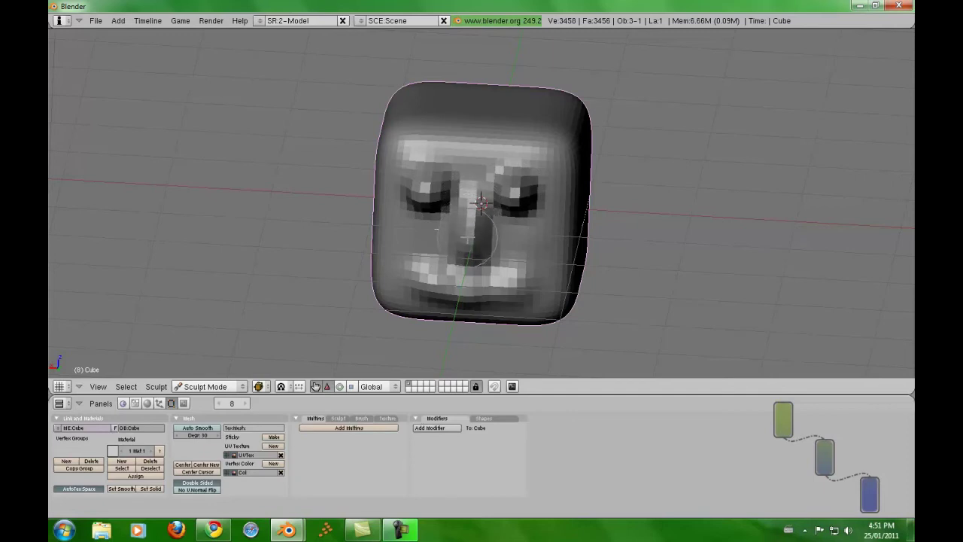
left_click_drag(471, 195, 468, 242)
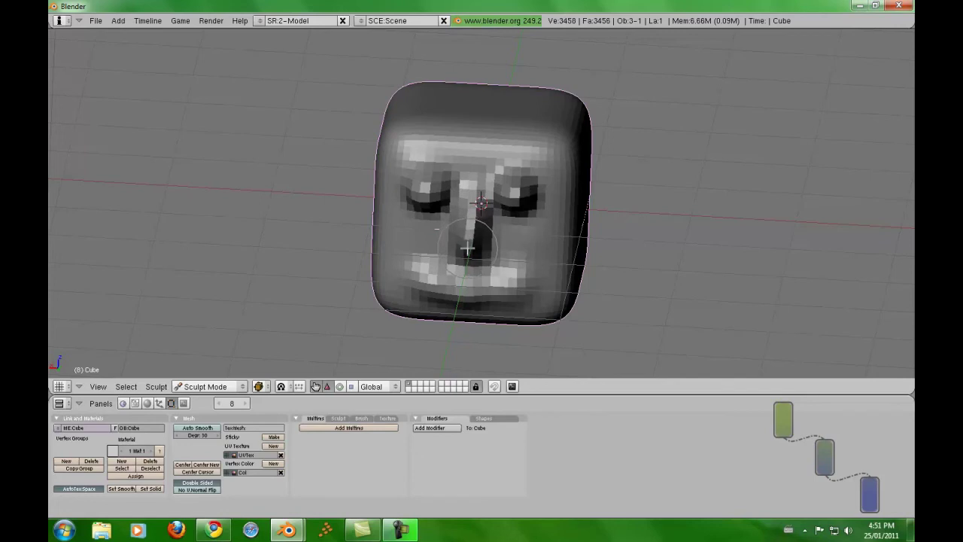
mouse_move(576, 244)
middle_mouse_down()
mouse_move(482, 218)
mouse_move(433, 245)
mouse_move(580, 219)
middle_mouse_up()
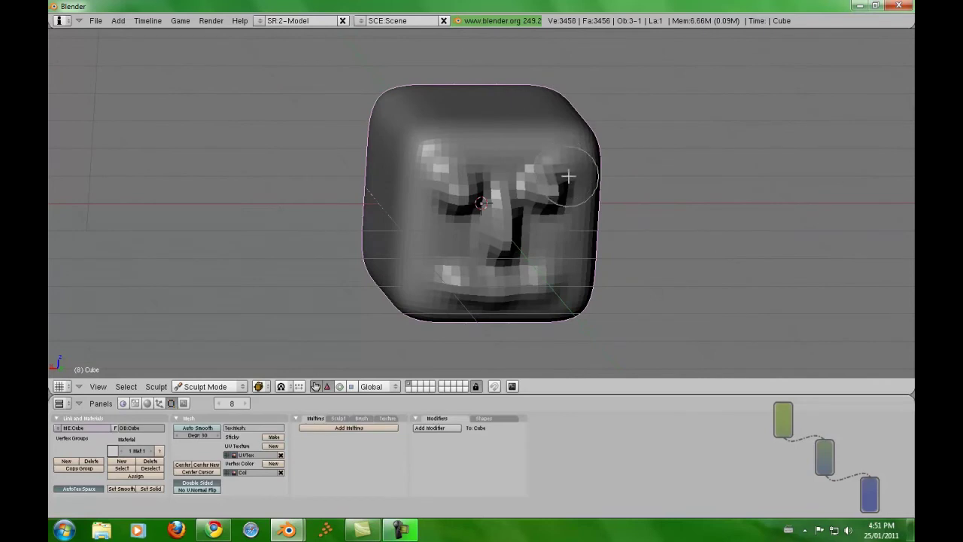
Step: Deepen both eye sockets and the nose, then check the profile and return to front view
mouse_move(567, 172)
left_mouse_down()
mouse_move(559, 211)
mouse_move(538, 215)
mouse_move(517, 194)
mouse_move(561, 171)
mouse_move(529, 197)
mouse_move(489, 166)
mouse_move(461, 158)
mouse_move(445, 169)
mouse_move(442, 200)
mouse_move(453, 210)
mouse_move(465, 213)
mouse_move(483, 193)
mouse_move(493, 262)
left_mouse_up()
mouse_move(432, 234)
left_mouse_down()
mouse_move(440, 252)
mouse_move(459, 239)
mouse_move(496, 254)
mouse_move(564, 236)
mouse_move(474, 305)
mouse_move(435, 287)
mouse_move(527, 289)
mouse_move(456, 282)
left_mouse_up()
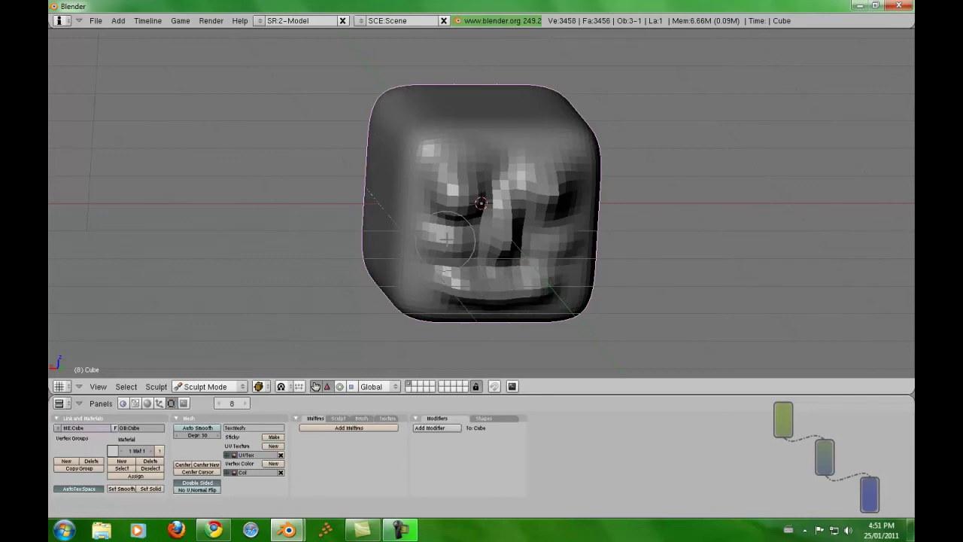
mouse_move(640, 208)
middle_mouse_down()
mouse_move(581, 232)
mouse_move(416, 224)
mouse_move(490, 206)
mouse_move(576, 256)
mouse_move(610, 215)
middle_mouse_up()
key("KP_1")
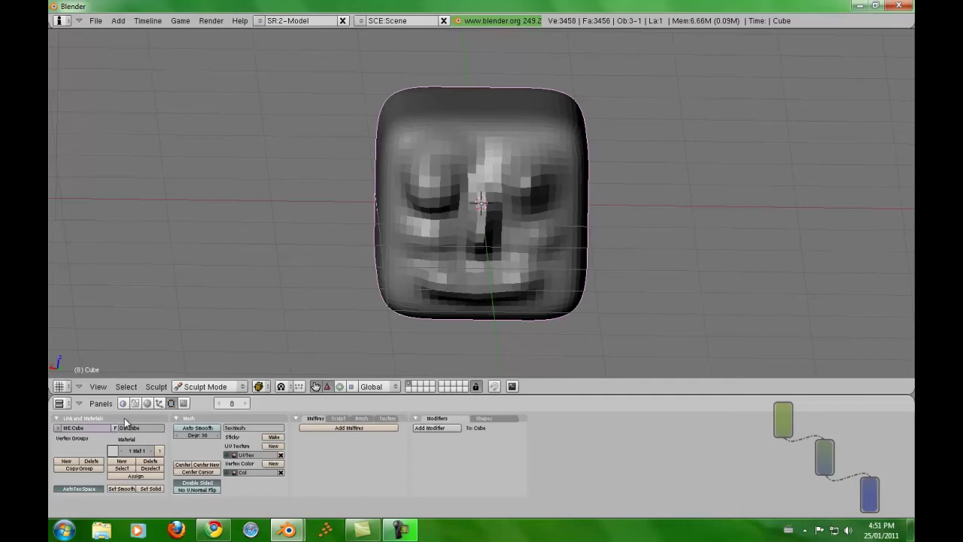
Step: Set the sculpt brush Shape to Sub and dent both eye areas
left_click(340, 419)
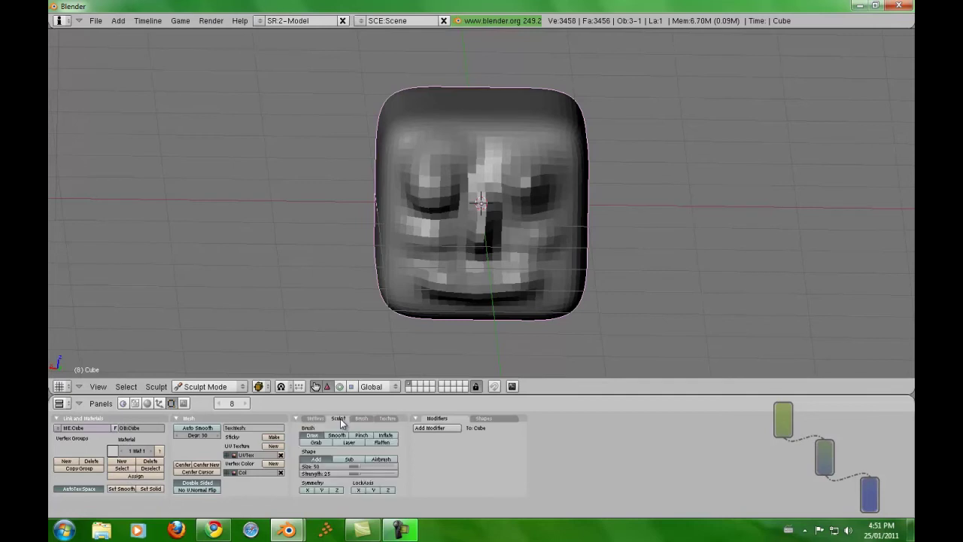
left_click(349, 460)
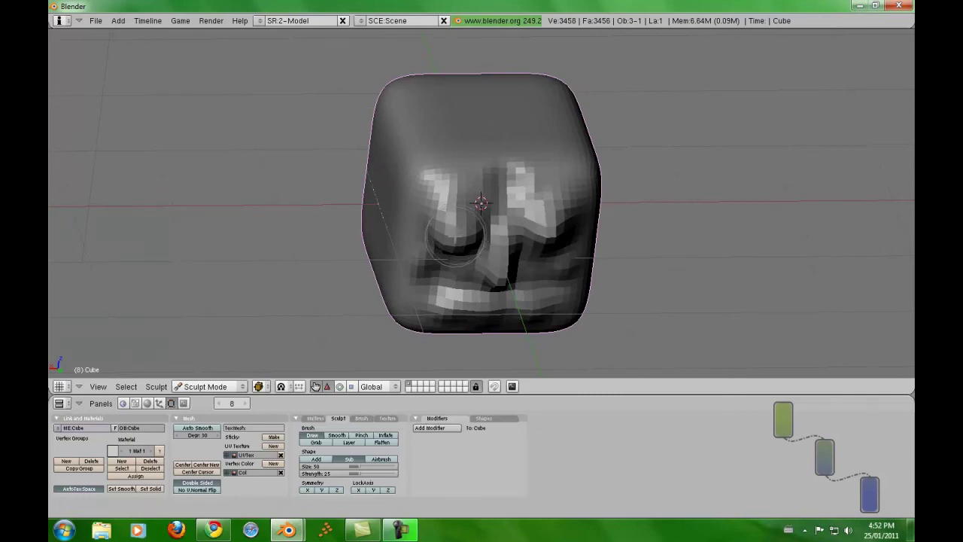
mouse_move(564, 226)
left_mouse_down()
mouse_move(554, 235)
mouse_move(536, 228)
mouse_move(561, 233)
mouse_move(553, 249)
mouse_move(538, 226)
mouse_move(557, 230)
left_mouse_up()
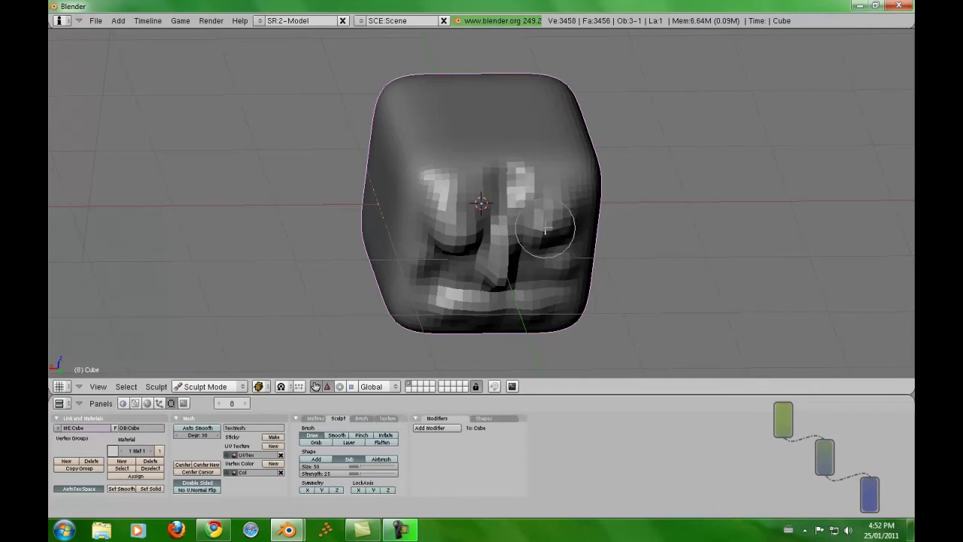
mouse_move(469, 237)
left_mouse_down()
mouse_move(455, 248)
mouse_move(467, 255)
mouse_move(451, 240)
mouse_move(456, 228)
mouse_move(463, 245)
left_mouse_up()
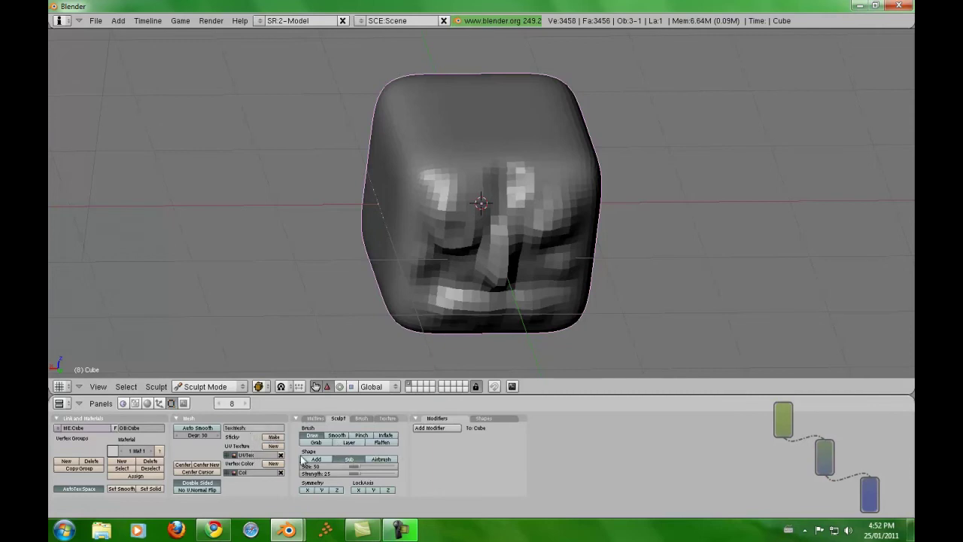
Step: Indent the mouth, the area between nose and left eye, the nose and the right eye
left_click(358, 461)
left_click(314, 418)
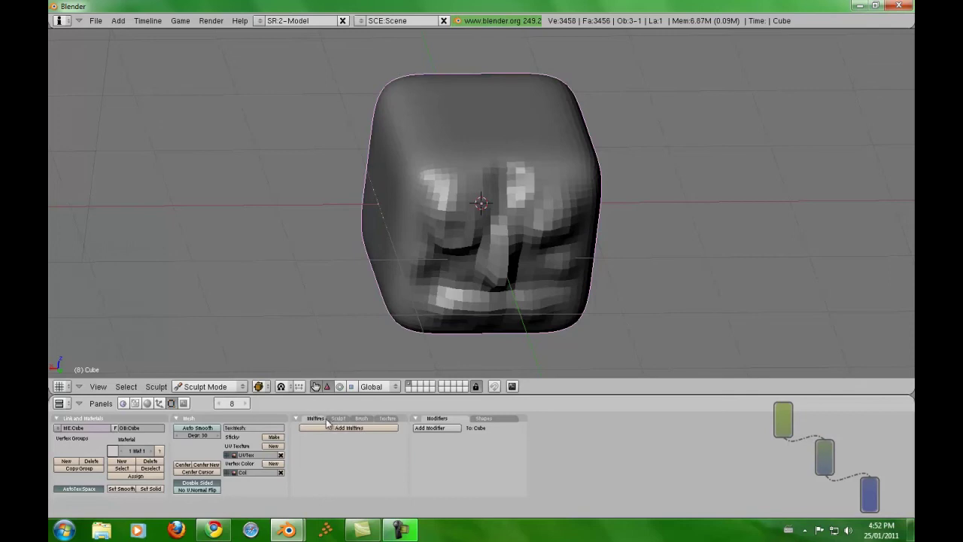
left_click(339, 419)
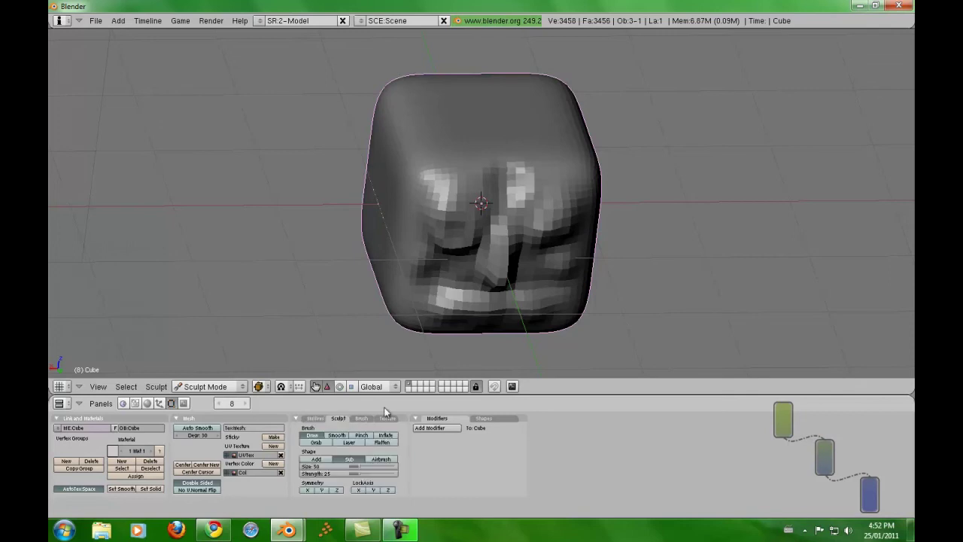
mouse_move(472, 313)
left_mouse_down()
mouse_move(465, 295)
mouse_move(450, 303)
mouse_move(549, 306)
left_mouse_up()
mouse_move(496, 272)
left_mouse_down()
mouse_move(481, 255)
mouse_move(466, 237)
left_mouse_up()
mouse_move(465, 219)
left_mouse_down()
mouse_move(445, 204)
mouse_move(451, 241)
mouse_move(447, 216)
mouse_move(471, 213)
mouse_move(486, 236)
mouse_move(496, 175)
mouse_move(441, 181)
left_mouse_up()
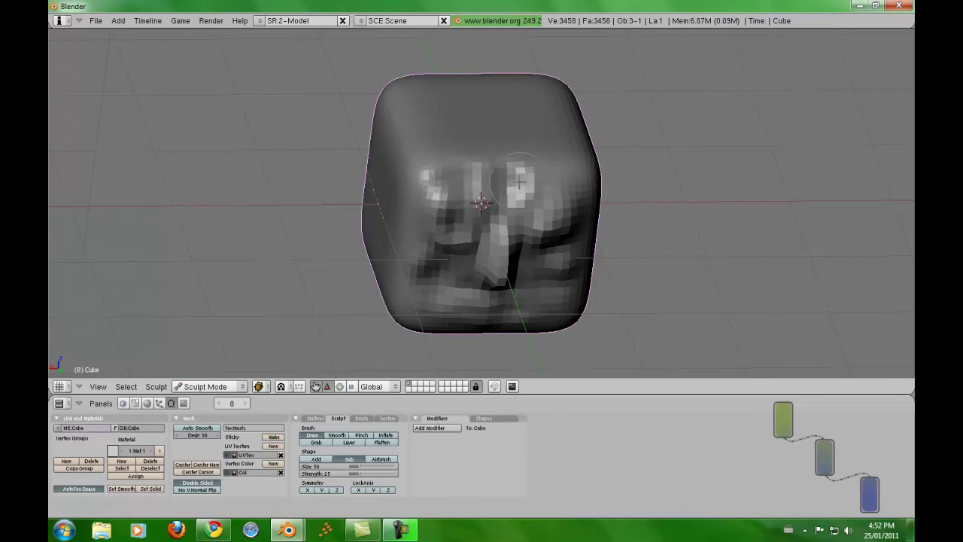
left_click_drag(531, 180, 576, 185)
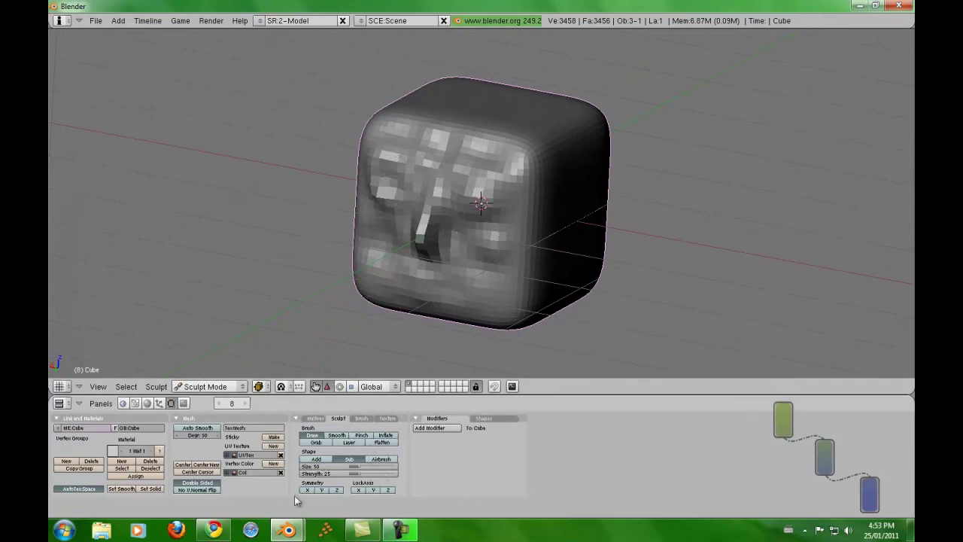
Step: Raise a curved ridge with the Add brush, then set brush size 22 and Shape to Sub
left_click(317, 459)
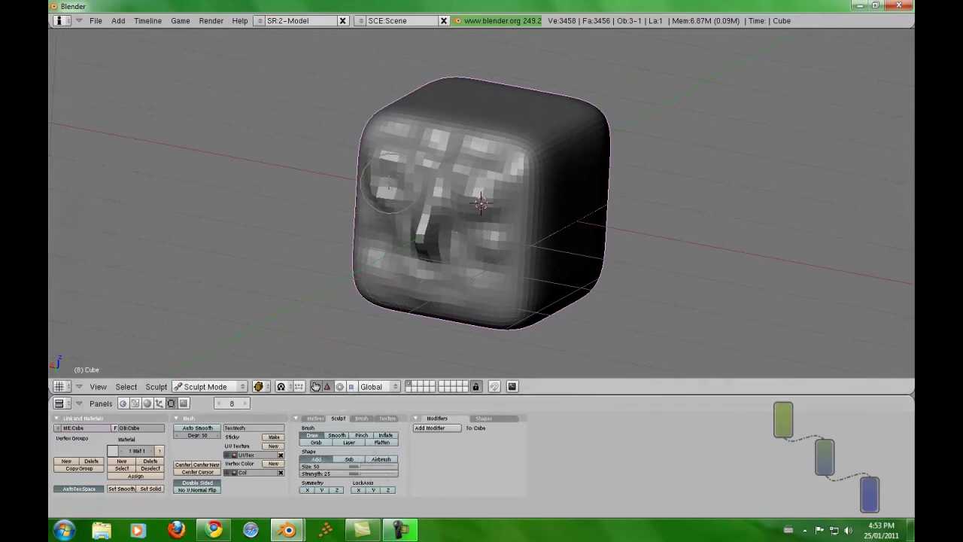
left_click_drag(383, 180, 395, 173)
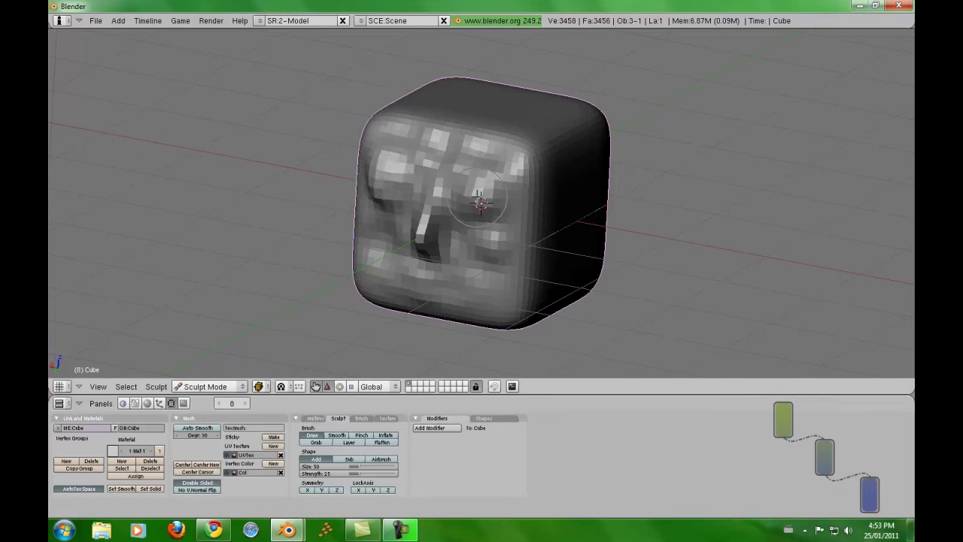
mouse_move(480, 200)
left_mouse_down()
mouse_move(455, 214)
mouse_move(471, 217)
mouse_move(483, 202)
mouse_move(459, 212)
mouse_move(489, 197)
mouse_move(421, 230)
mouse_move(435, 214)
mouse_move(427, 212)
mouse_move(418, 265)
left_mouse_up()
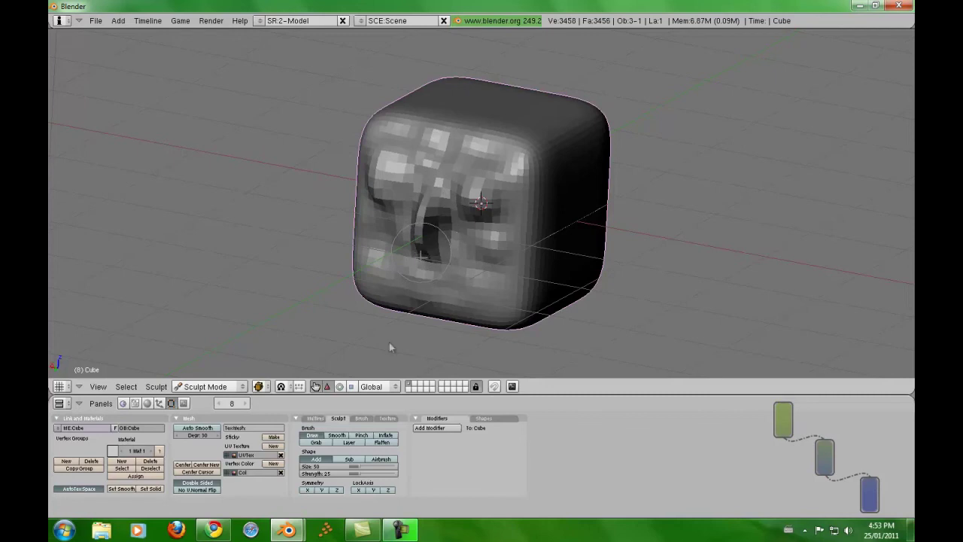
left_click_drag(360, 469, 351, 470)
left_click(349, 459)
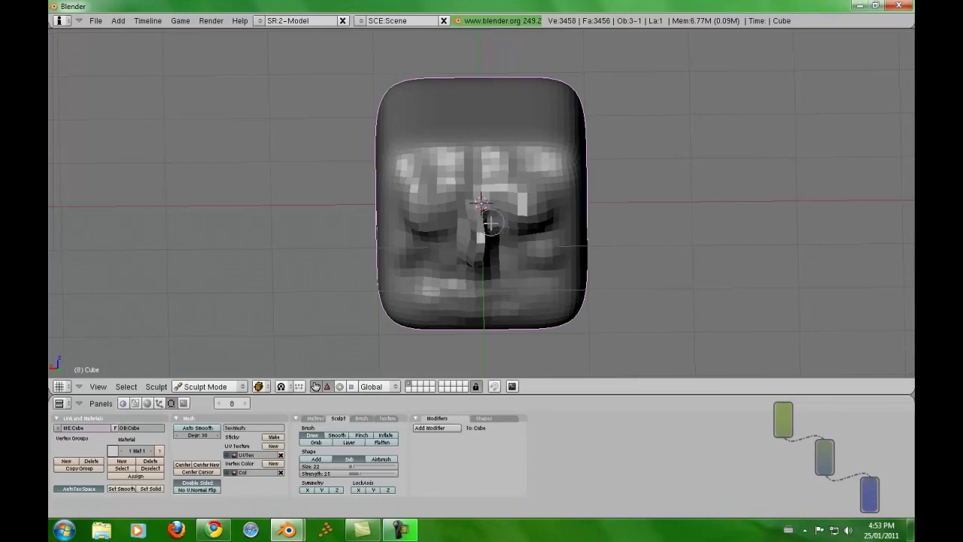
Step: Carve a Sub groove down the middle of the face, then switch the brush Shape to Add
mouse_move(491, 223)
left_mouse_down()
mouse_move(493, 256)
mouse_move(519, 275)
left_mouse_up()
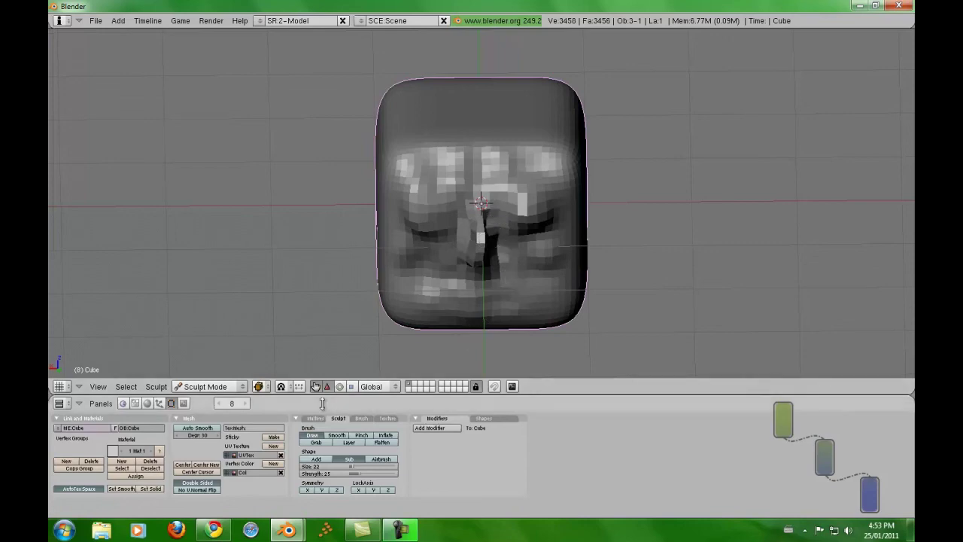
mouse_move(482, 241)
middle_mouse_down()
mouse_move(471, 226)
mouse_move(442, 235)
mouse_move(443, 215)
middle_mouse_up()
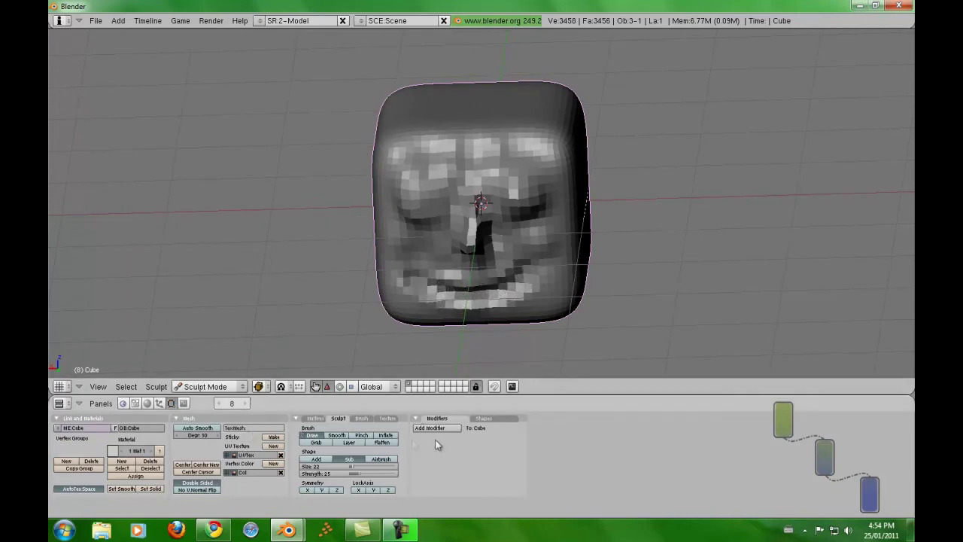
left_click(322, 460)
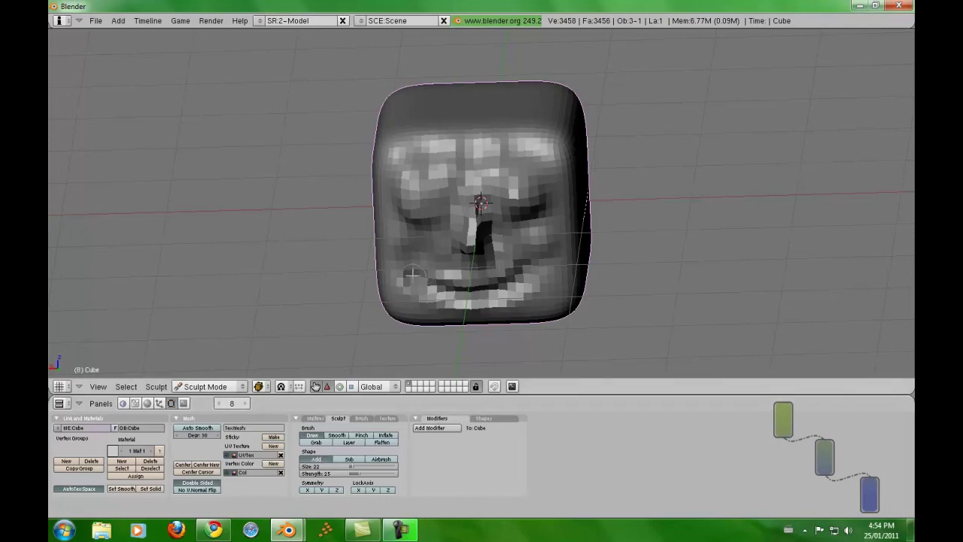